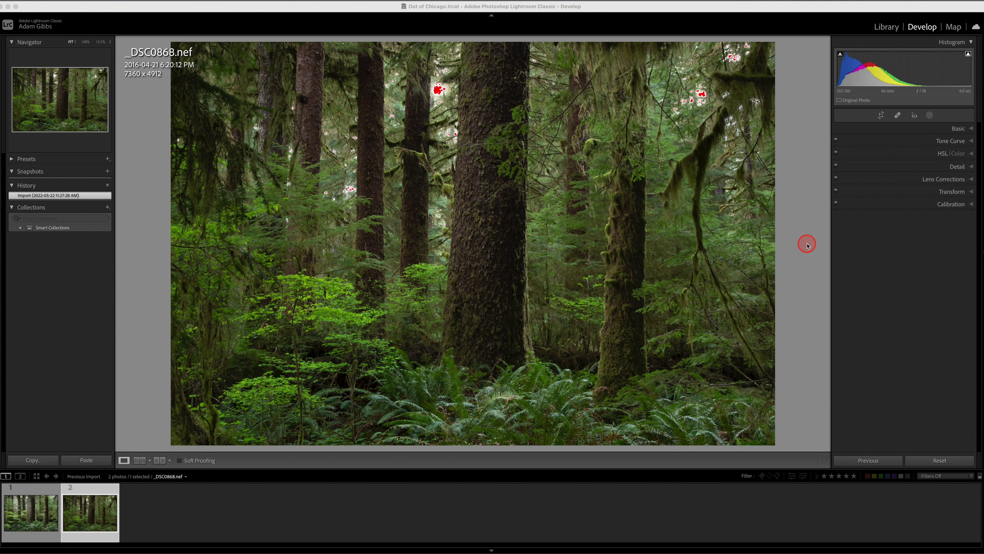
Step: Enable Constrain Crop in the Transform panel and apply Upright Auto correction
{"action": "left_click", "coordinate": [807, 246]}
{"action": "left_click", "coordinate": [806, 247]}
{"action": "left_click", "coordinate": [805, 246]}
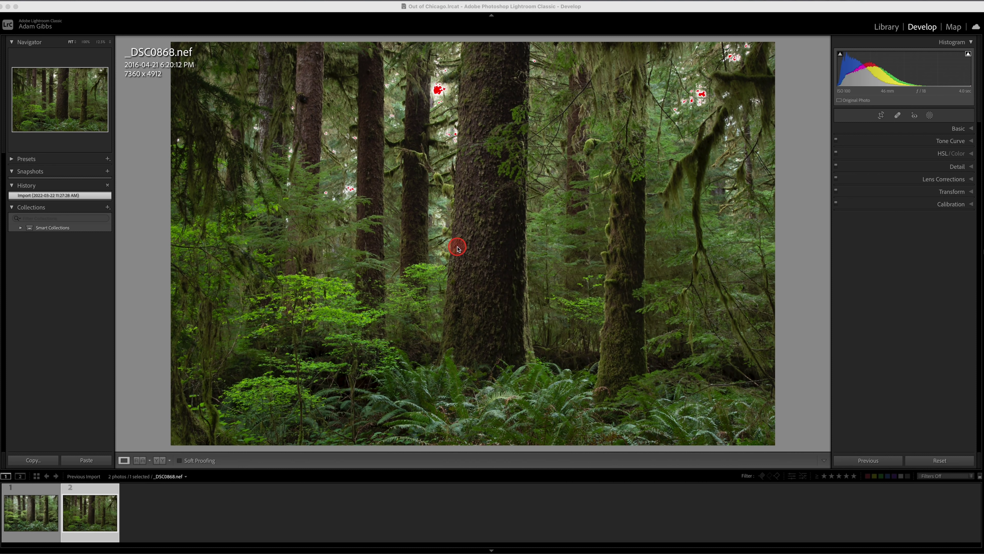
{"action": "left_click", "coordinate": [965, 128]}
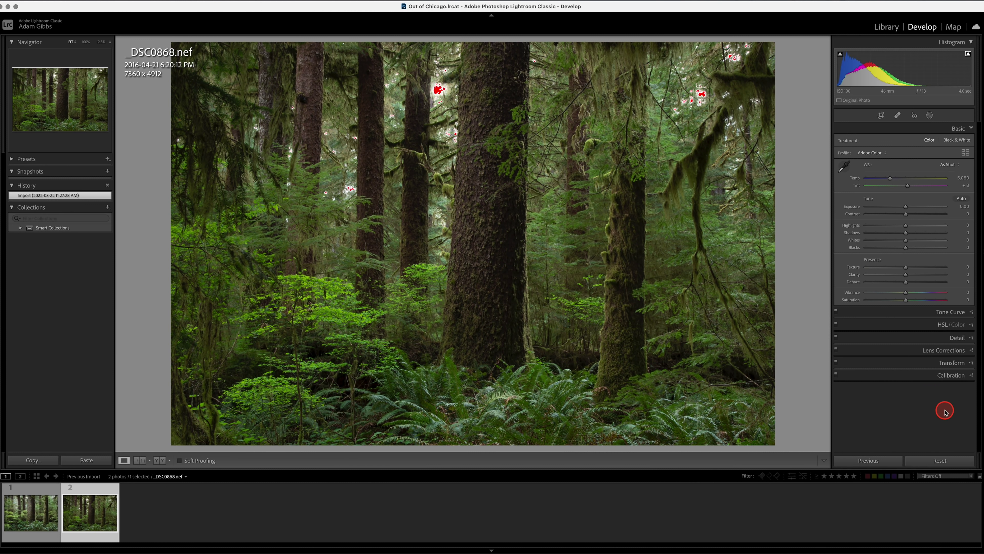
{"action": "left_click", "coordinate": [971, 364]}
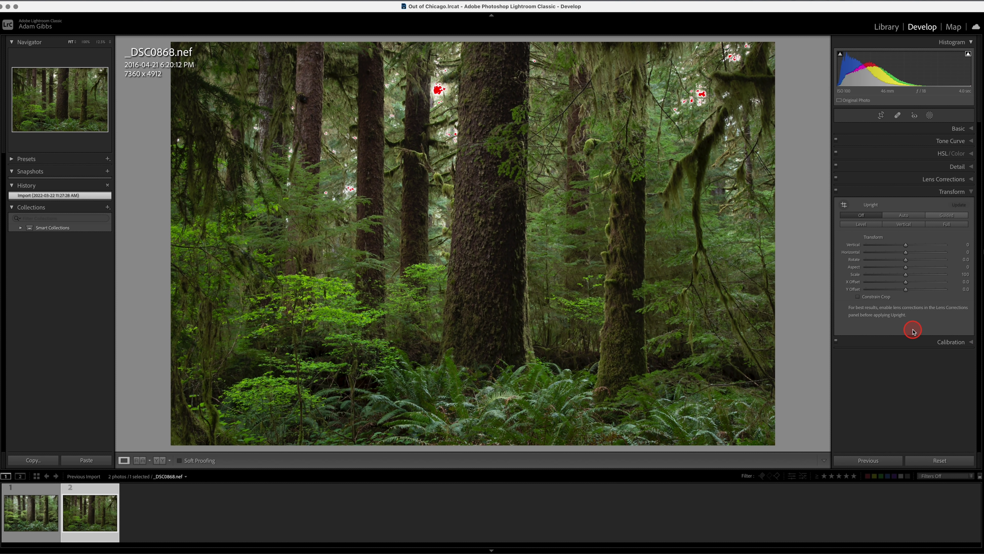
{"action": "left_click", "coordinate": [858, 297]}
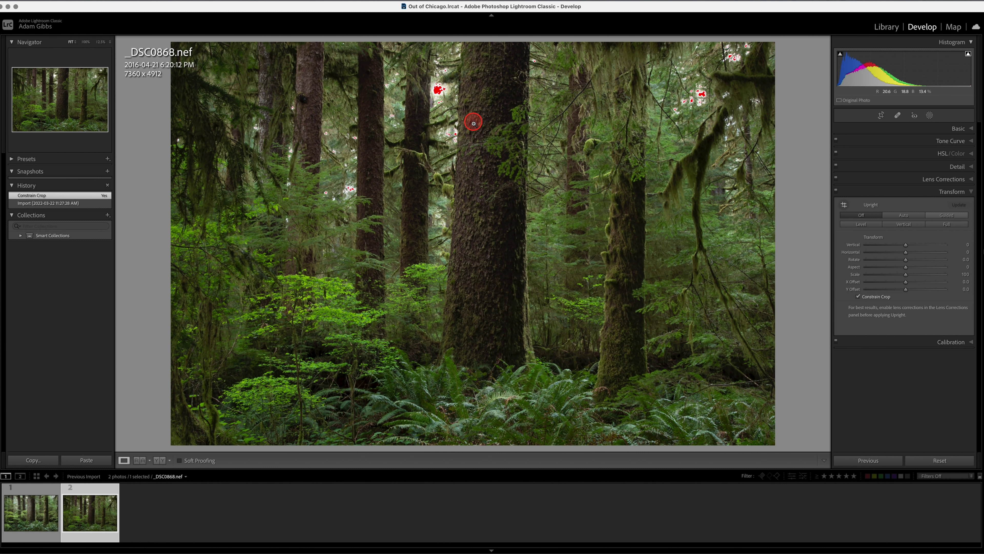
{"action": "key", "text": "super+shift+u"}
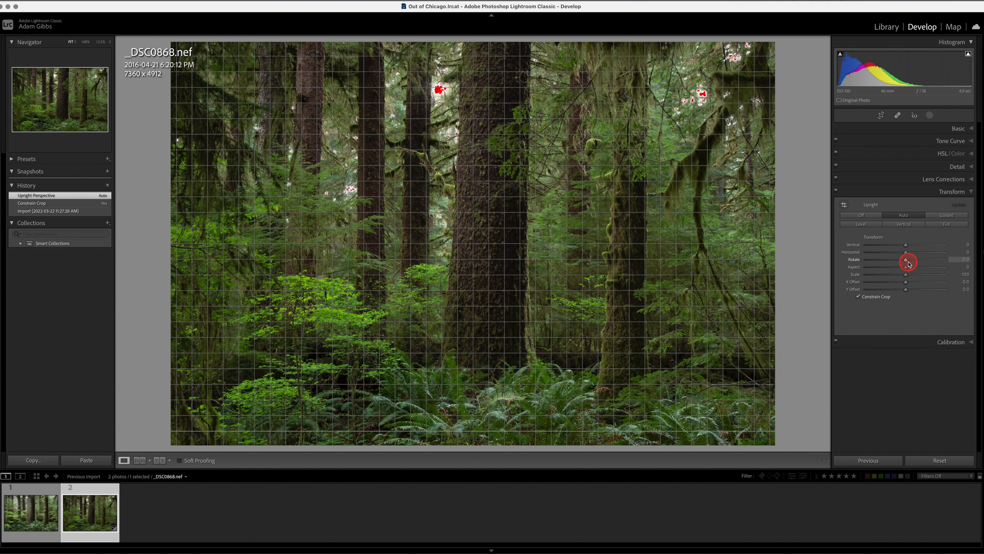
Step: Set Rotate to -0.8 and Vertical to +6, rechecking the cropped edges with Constrain Crop
{"action": "left_click_drag", "start_coordinate": [907, 262], "coordinate": [905, 262]}
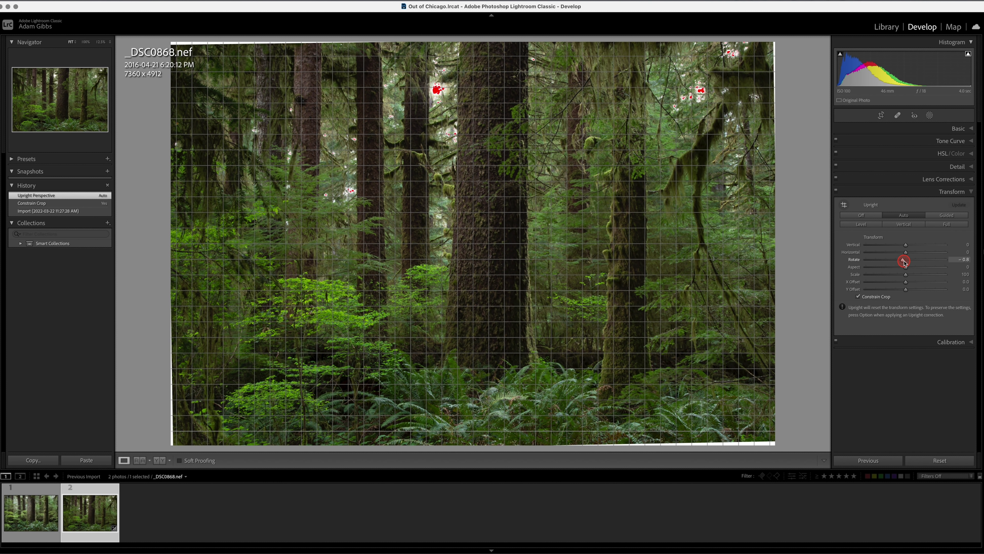
{"action": "left_click_drag", "start_coordinate": [904, 262], "coordinate": [905, 262]}
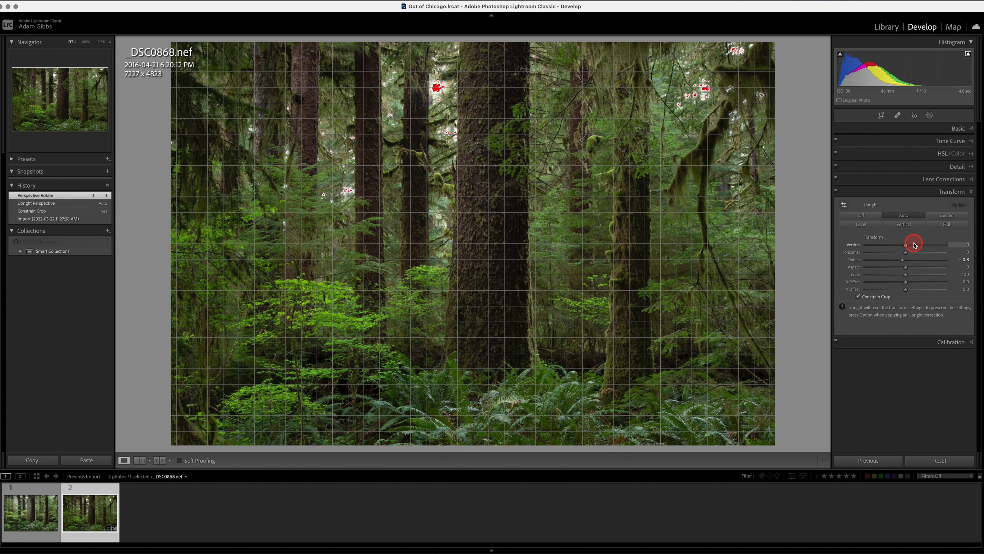
{"action": "left_click_drag", "start_coordinate": [907, 246], "coordinate": [910, 246]}
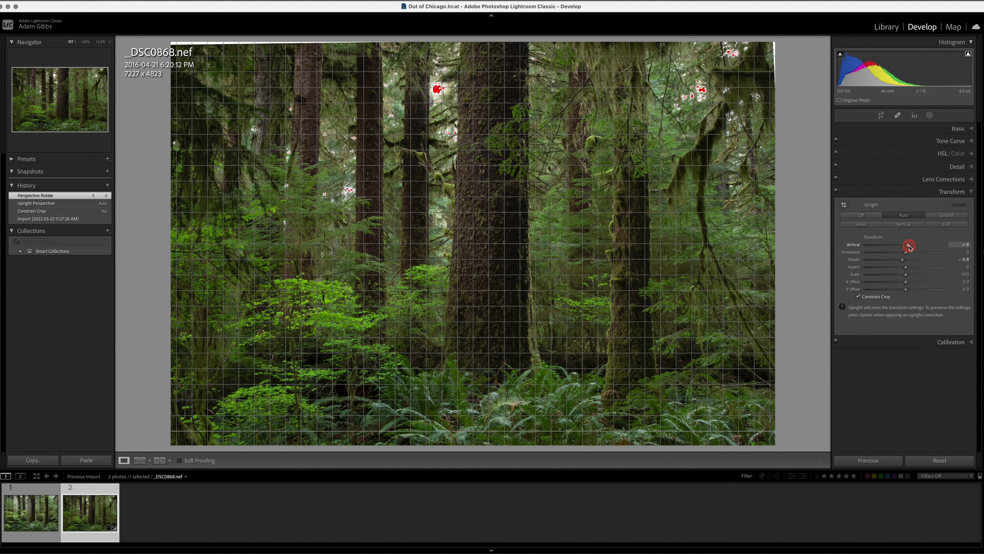
{"action": "left_click_drag", "start_coordinate": [909, 246], "coordinate": [909, 246]}
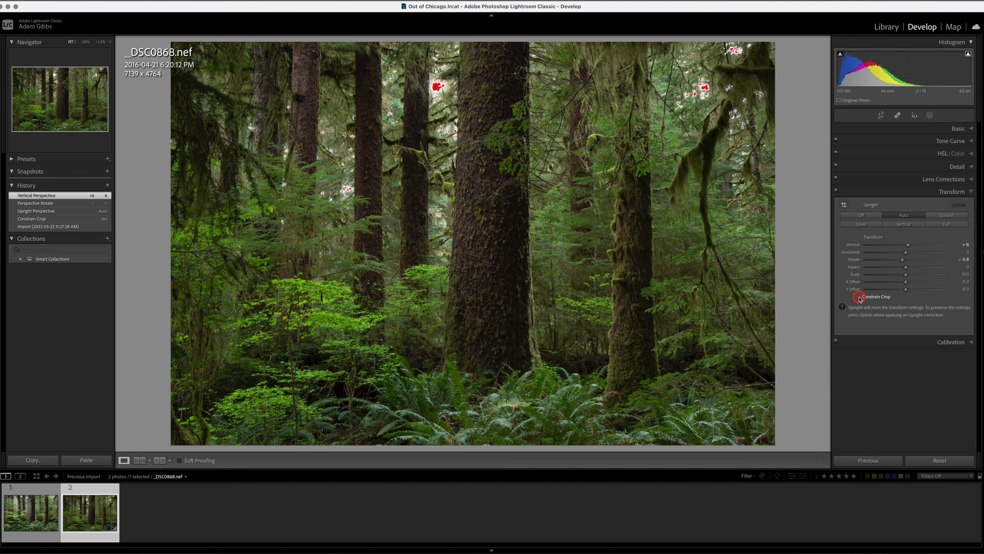
{"action": "left_click", "coordinate": [859, 297]}
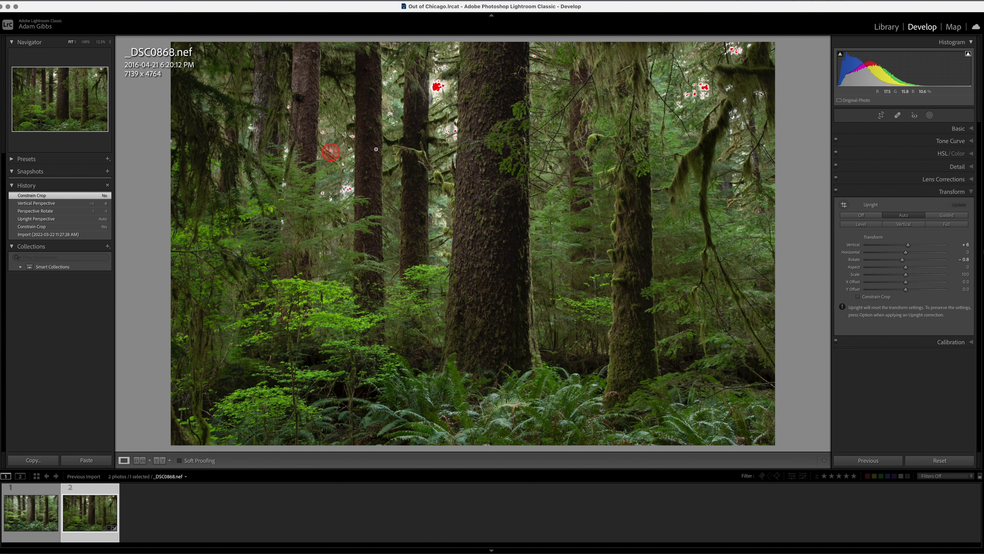
{"action": "left_click", "coordinate": [859, 298]}
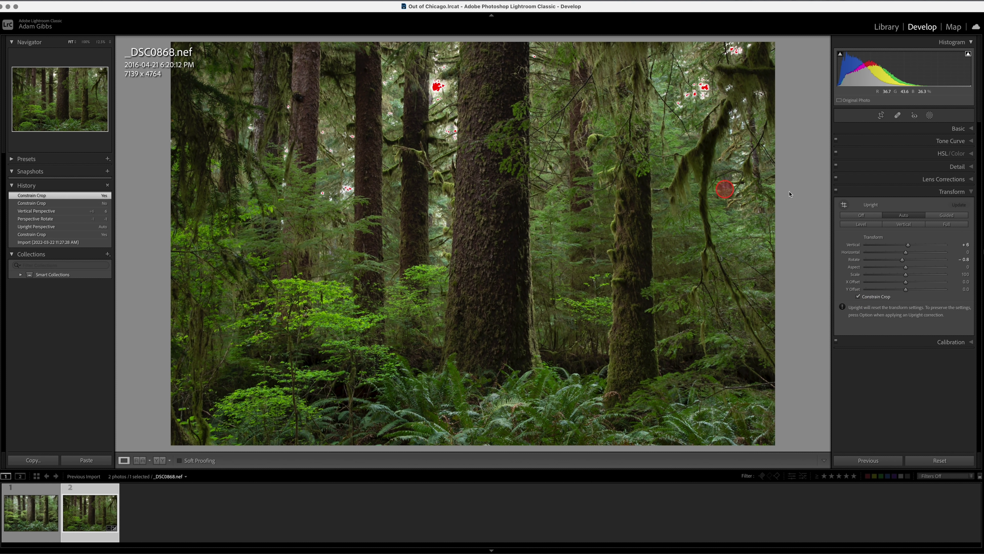
{"action": "left_click", "coordinate": [972, 193]}
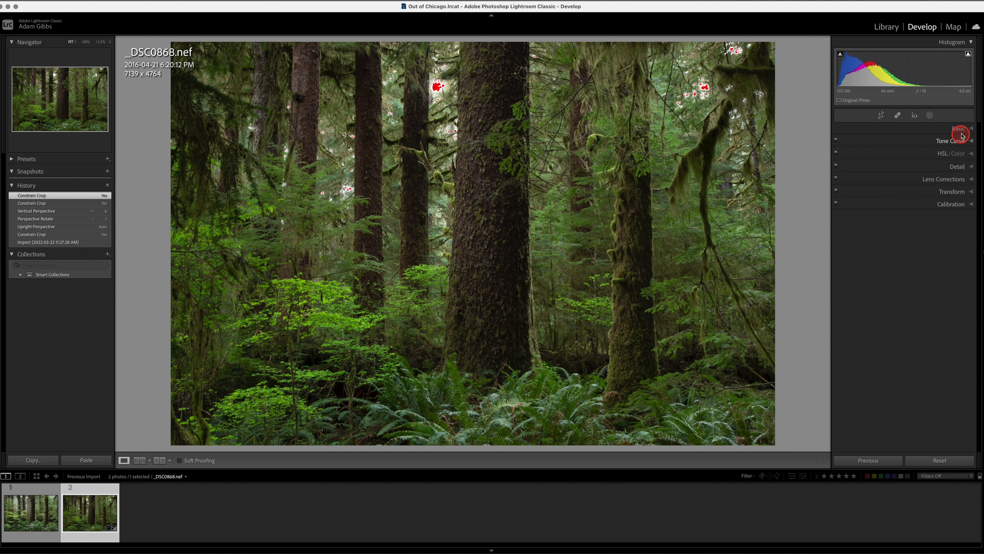
Step: In Basic, lower Saturation to -16, set Tint to +4 and warm Temp to 5,385
{"action": "left_click", "coordinate": [971, 130]}
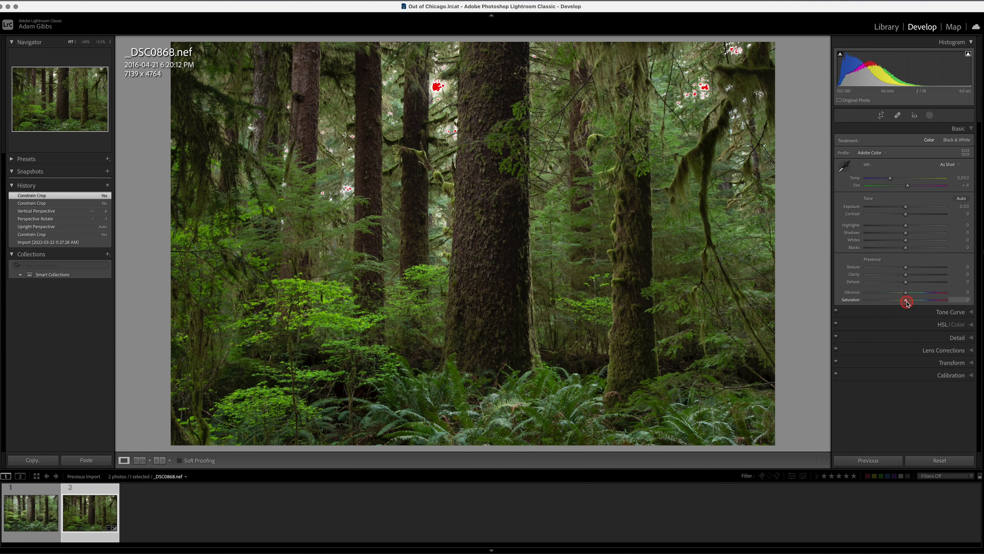
{"action": "left_click_drag", "start_coordinate": [906, 301], "coordinate": [899, 304]}
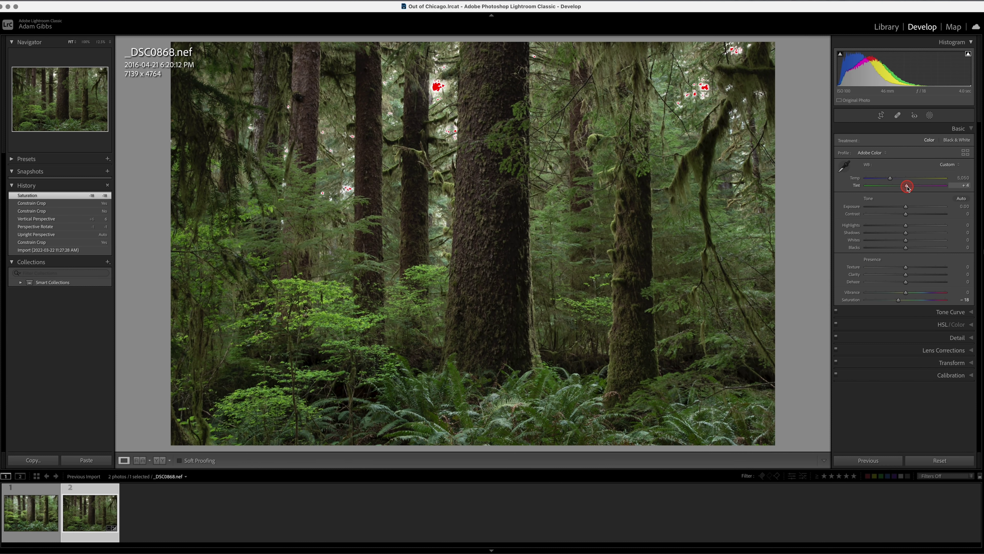
{"action": "left_click_drag", "start_coordinate": [908, 187], "coordinate": [907, 186]}
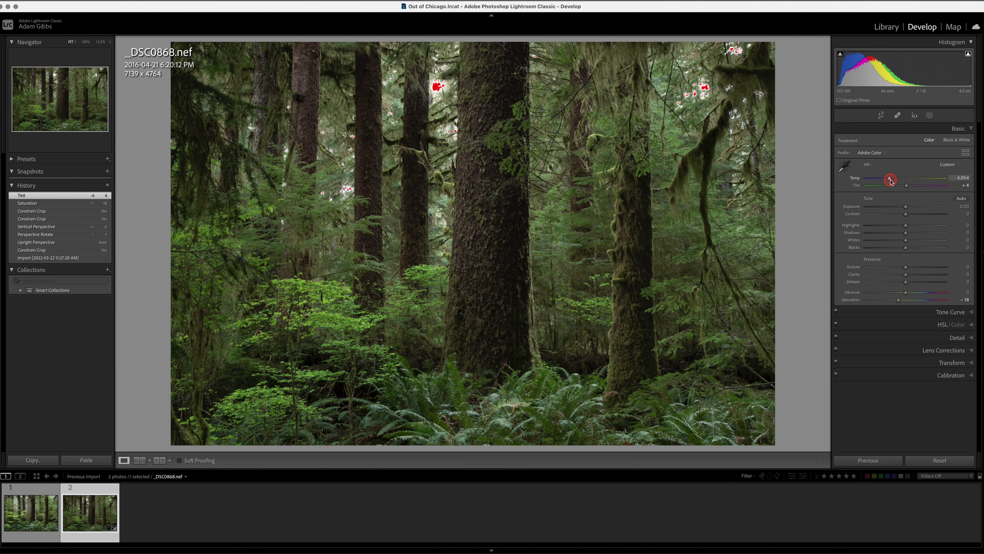
{"action": "left_click_drag", "start_coordinate": [890, 181], "coordinate": [895, 181]}
{"action": "left_click_drag", "start_coordinate": [894, 181], "coordinate": [894, 181]}
{"action": "left_click_drag", "start_coordinate": [894, 181], "coordinate": [894, 181]}
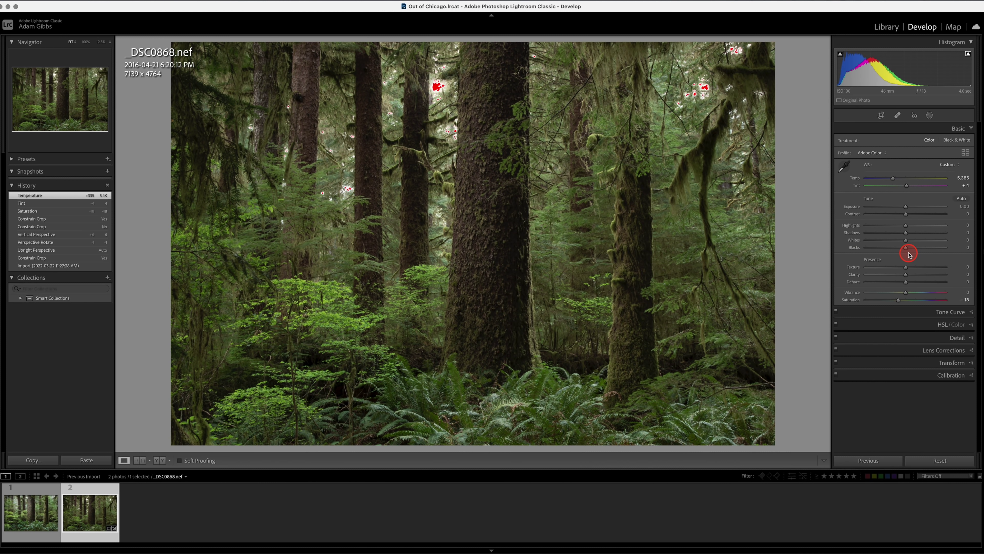
Step: Raise Blacks to +23 while previewing shadow clipping
{"action": "key", "text": "alt"}
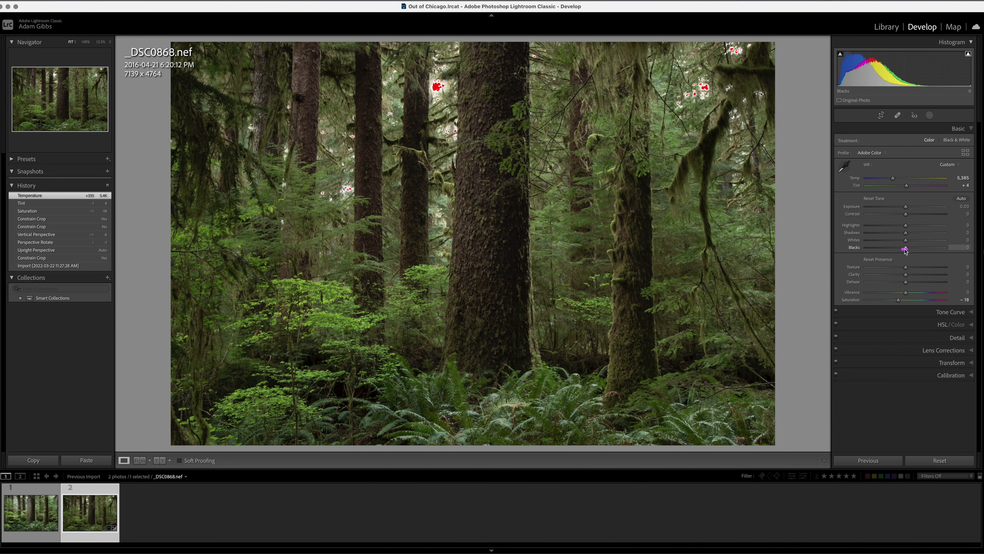
{"action": "left_click_drag", "start_coordinate": [906, 249], "coordinate": [906, 249]}
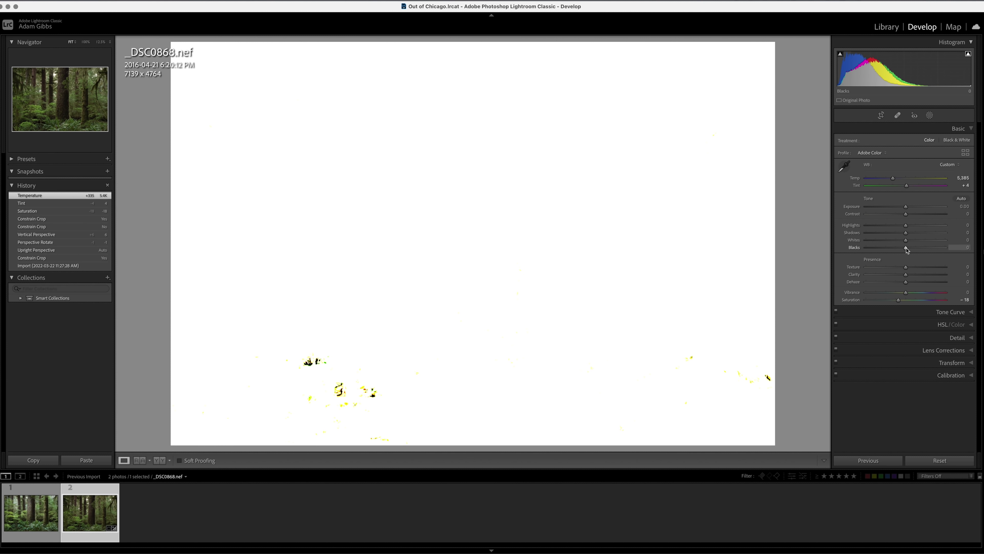
{"action": "mouse_move", "coordinate": [909, 249]}
{"action": "left_mouse_down"}
{"action": "mouse_move", "coordinate": [867, 252]}
{"action": "mouse_move", "coordinate": [915, 254]}
{"action": "left_mouse_up"}
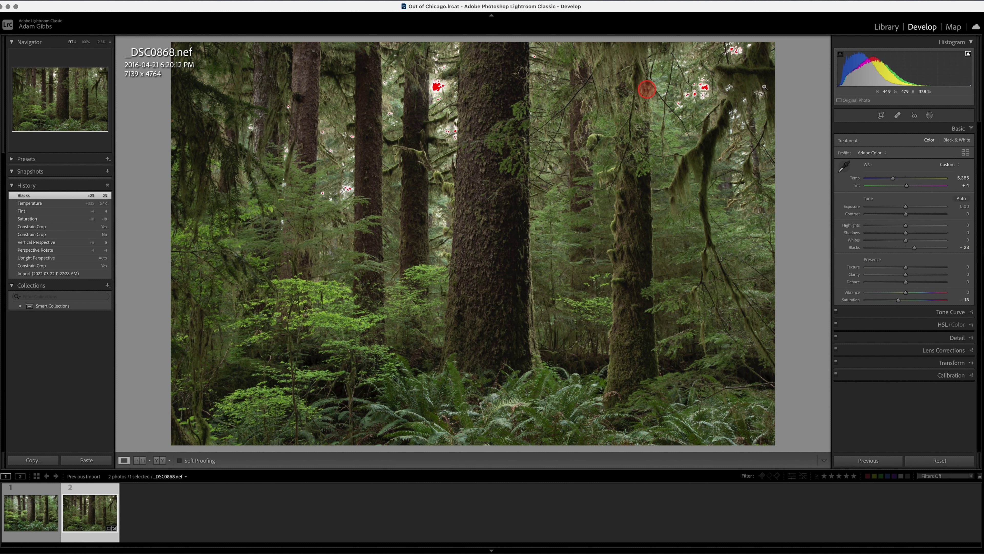
Step: Turn on the highlight clipping warning and raise Whites to +48 while watching clipping
{"action": "left_click", "coordinate": [969, 54]}
{"action": "left_click", "coordinate": [969, 54]}
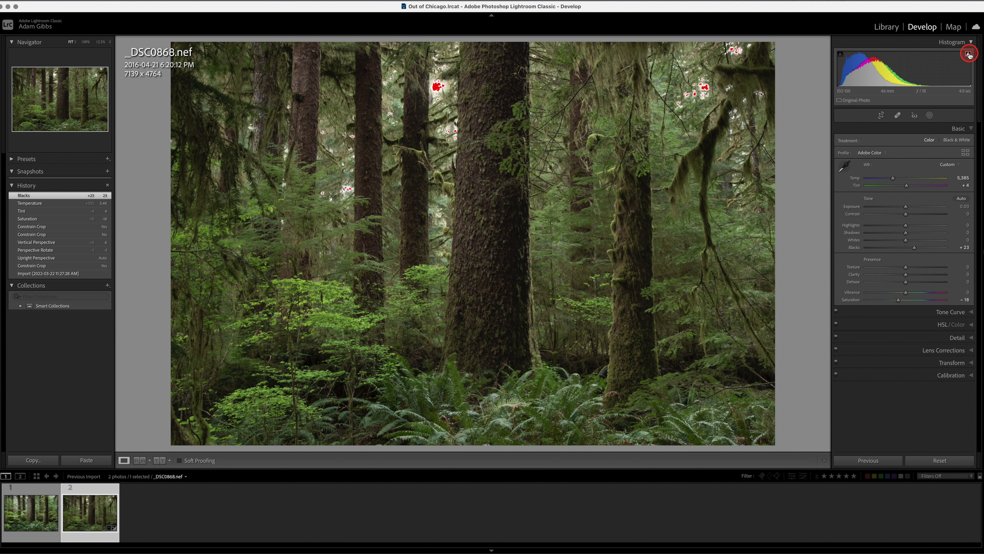
{"action": "double_click", "coordinate": [969, 55]}
{"action": "left_click", "coordinate": [969, 54]}
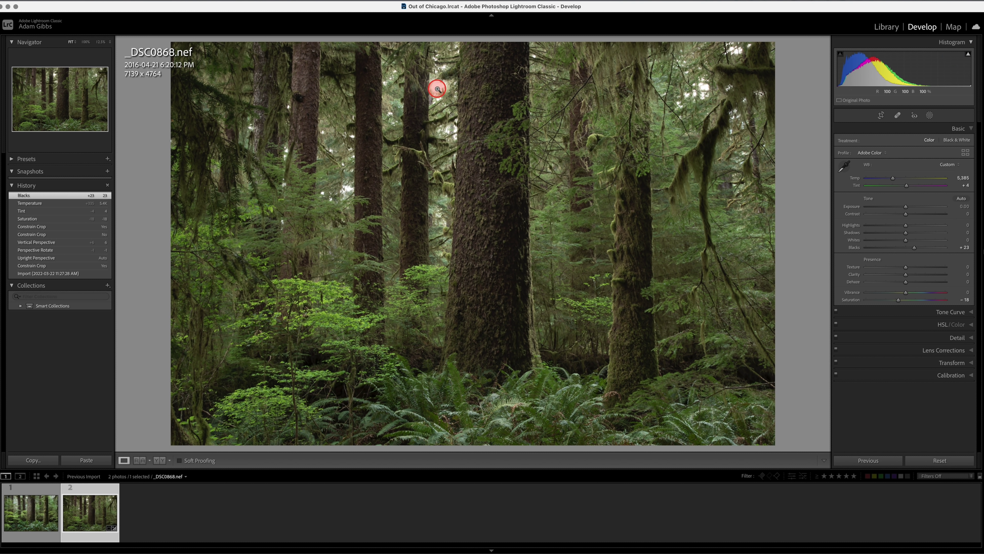
{"action": "left_click", "coordinate": [968, 54]}
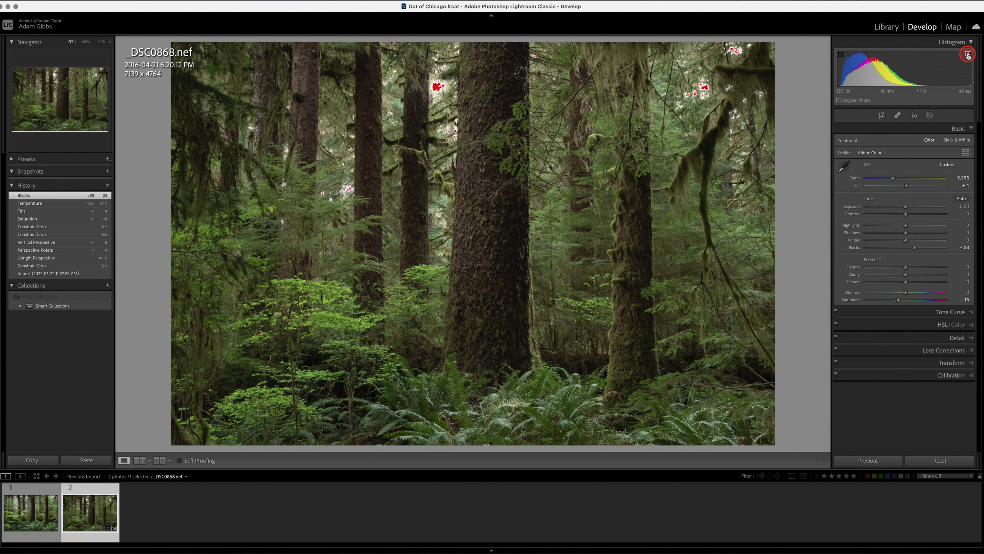
{"action": "left_click", "coordinate": [906, 241], "text": "alt"}
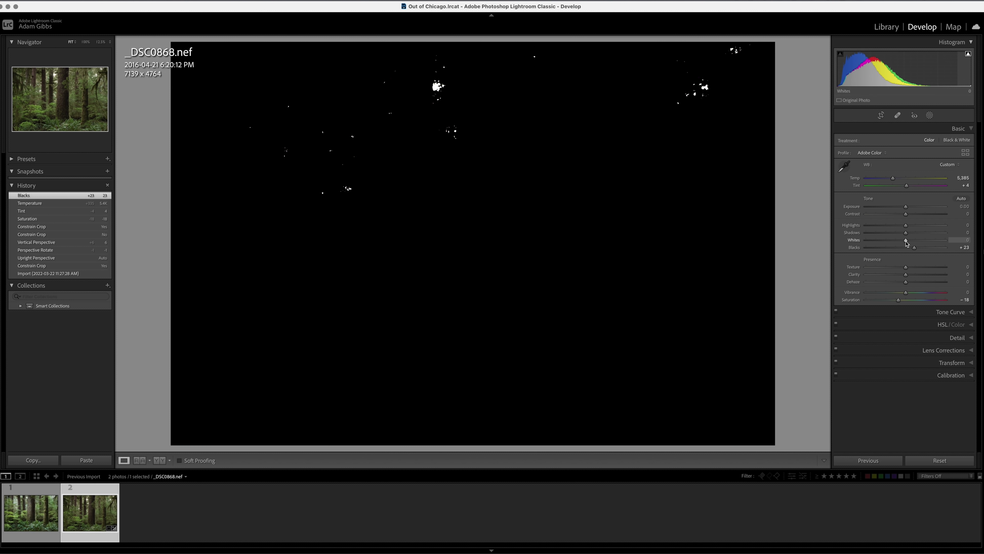
{"action": "mouse_move", "coordinate": [909, 242]}
{"action": "left_mouse_down"}
{"action": "mouse_move", "coordinate": [933, 242]}
{"action": "mouse_move", "coordinate": [926, 245]}
{"action": "left_mouse_up"}
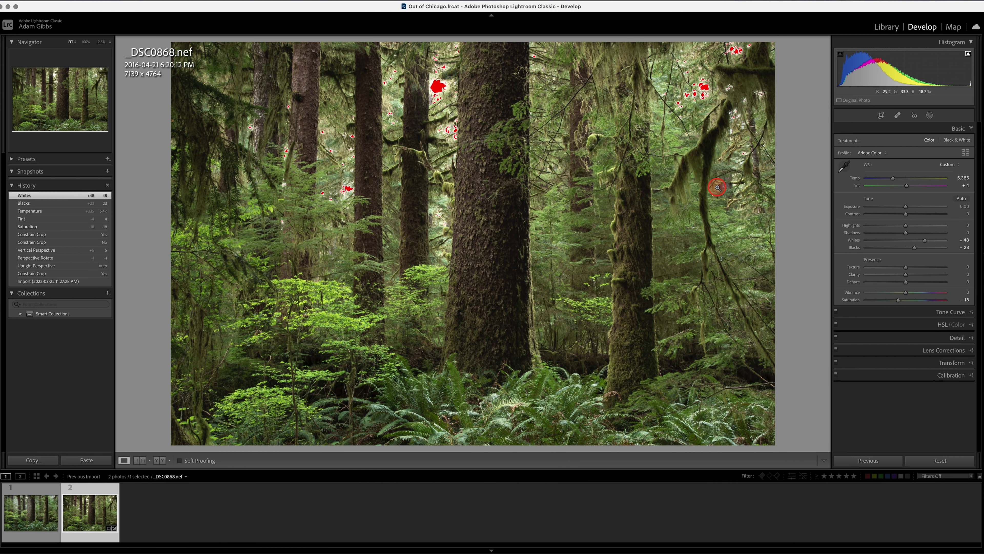
Step: Compare Before/After with the original, then cool Temp to 5,123
{"action": "key", "text": "backslash"}
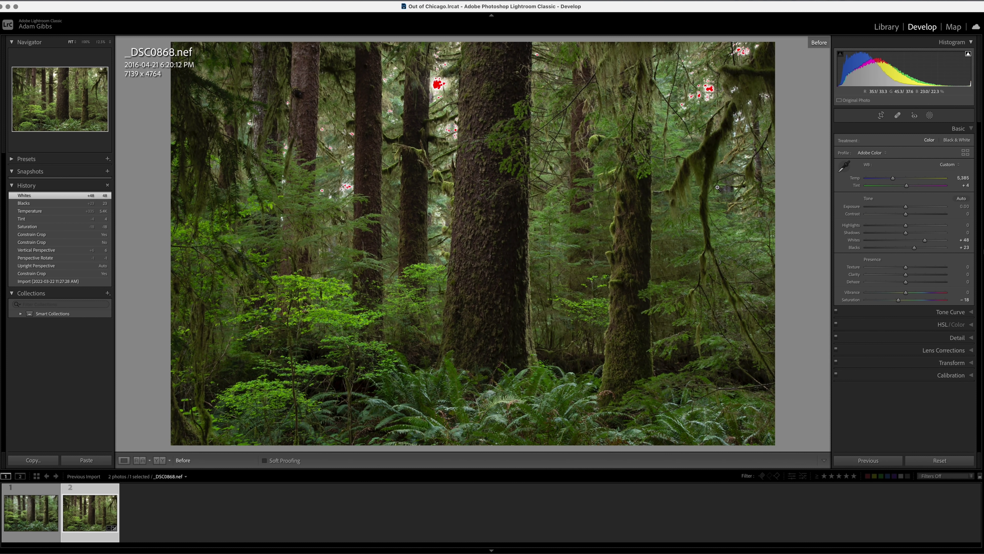
{"action": "key", "text": "backslash"}
{"action": "key", "text": "backslash"}
{"action": "key", "text": "backslash"}
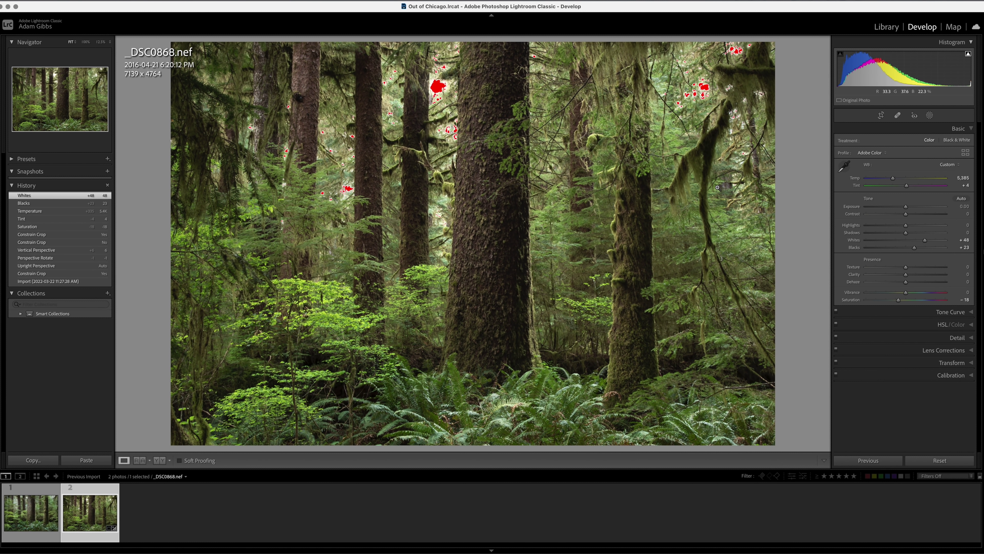
{"action": "key", "text": "backslash"}
{"action": "key", "text": "backslash"}
{"action": "key", "text": "backslash"}
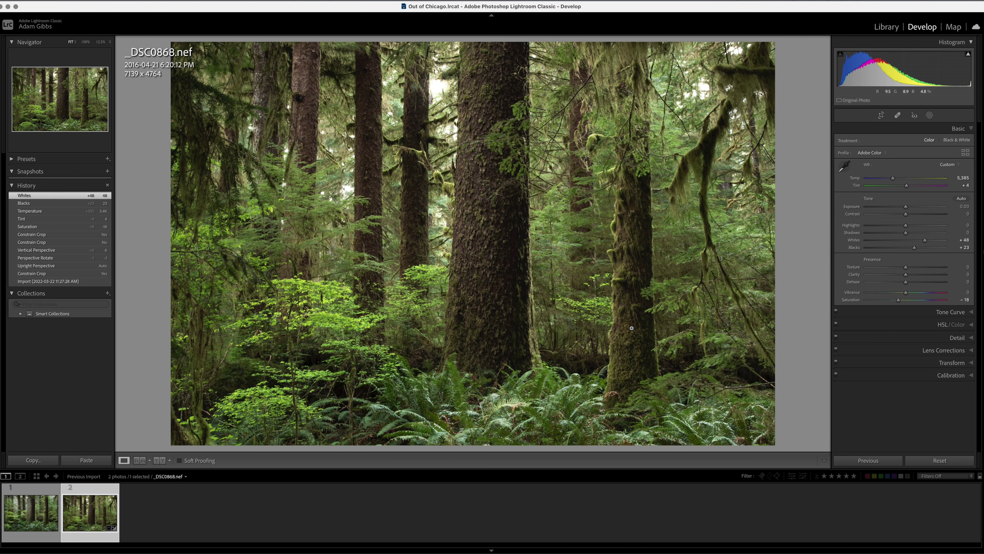
{"action": "left_click_drag", "start_coordinate": [631, 328], "coordinate": [594, 322]}
{"action": "left_click_drag", "start_coordinate": [595, 320], "coordinate": [487, 228]}
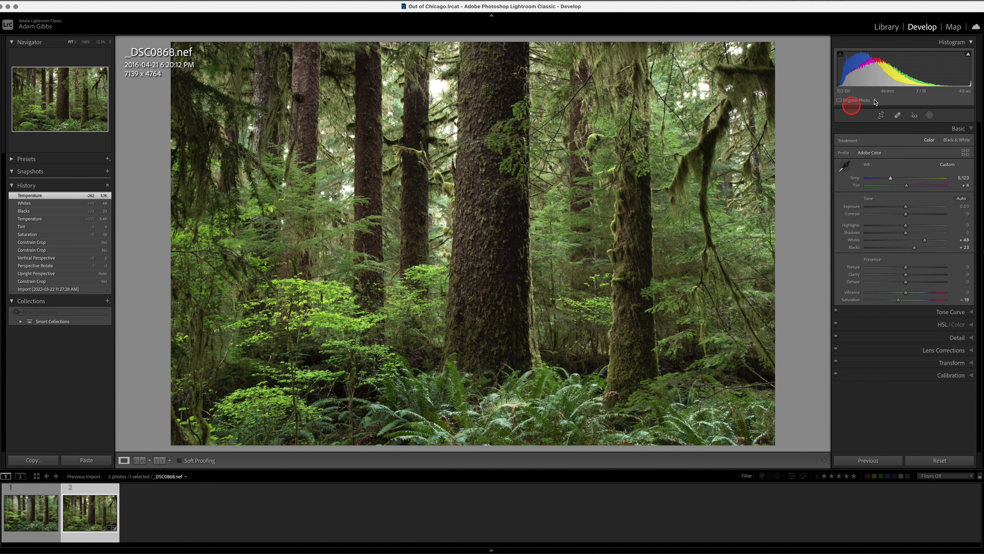
Step: Add a Brush mask with feather 59 and paint it up the central tree trunk
{"action": "left_click", "coordinate": [930, 116]}
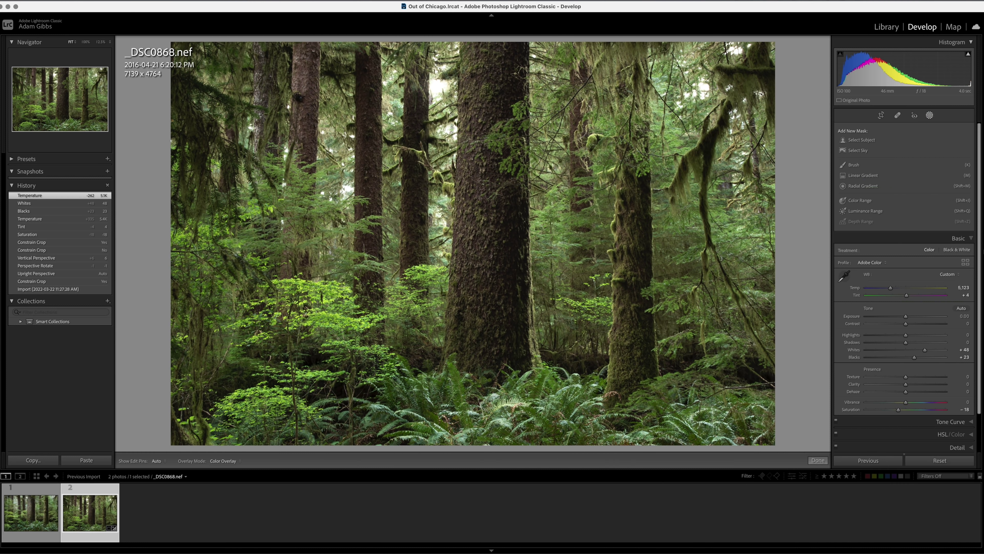
{"action": "left_click", "coordinate": [855, 165]}
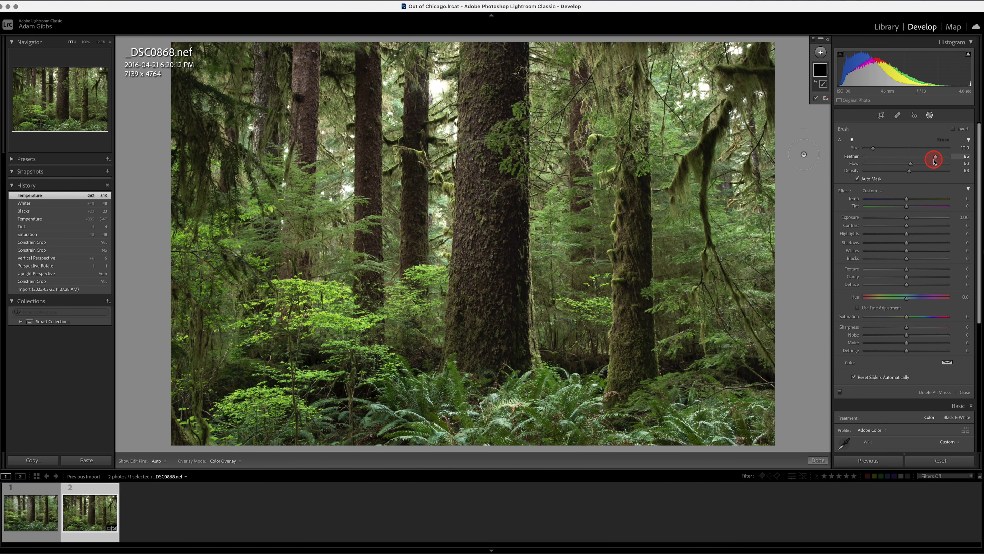
{"action": "left_click_drag", "start_coordinate": [915, 164], "coordinate": [913, 165]}
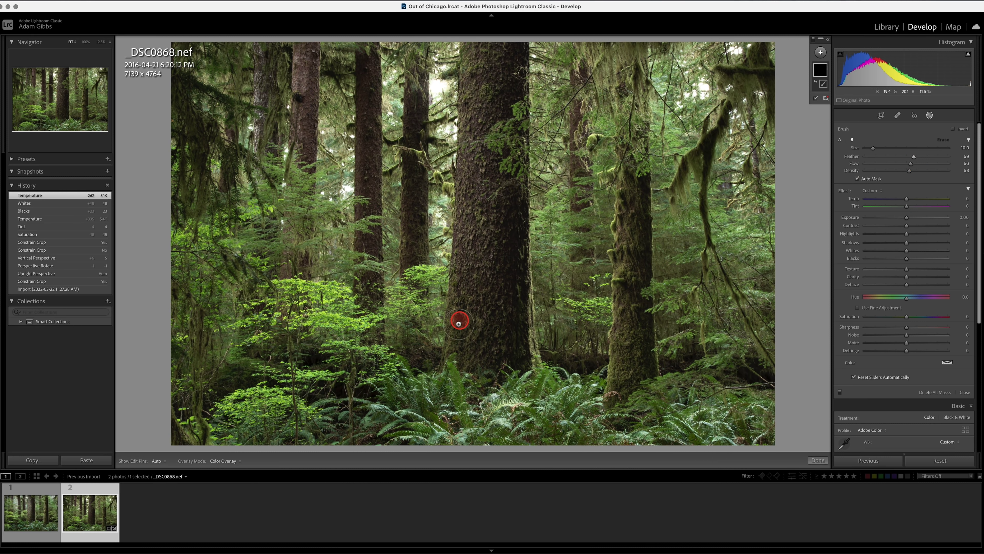
{"action": "mouse_move", "coordinate": [459, 338]}
{"action": "left_mouse_down"}
{"action": "mouse_move", "coordinate": [467, 215]}
{"action": "mouse_move", "coordinate": [465, 236]}
{"action": "mouse_move", "coordinate": [472, 196]}
{"action": "mouse_move", "coordinate": [464, 307]}
{"action": "mouse_move", "coordinate": [482, 192]}
{"action": "mouse_move", "coordinate": [477, 157]}
{"action": "mouse_move", "coordinate": [469, 171]}
{"action": "mouse_move", "coordinate": [474, 46]}
{"action": "mouse_move", "coordinate": [471, 259]}
{"action": "mouse_move", "coordinate": [483, 199]}
{"action": "mouse_move", "coordinate": [482, 49]}
{"action": "mouse_move", "coordinate": [461, 346]}
{"action": "mouse_move", "coordinate": [479, 229]}
{"action": "left_mouse_up"}
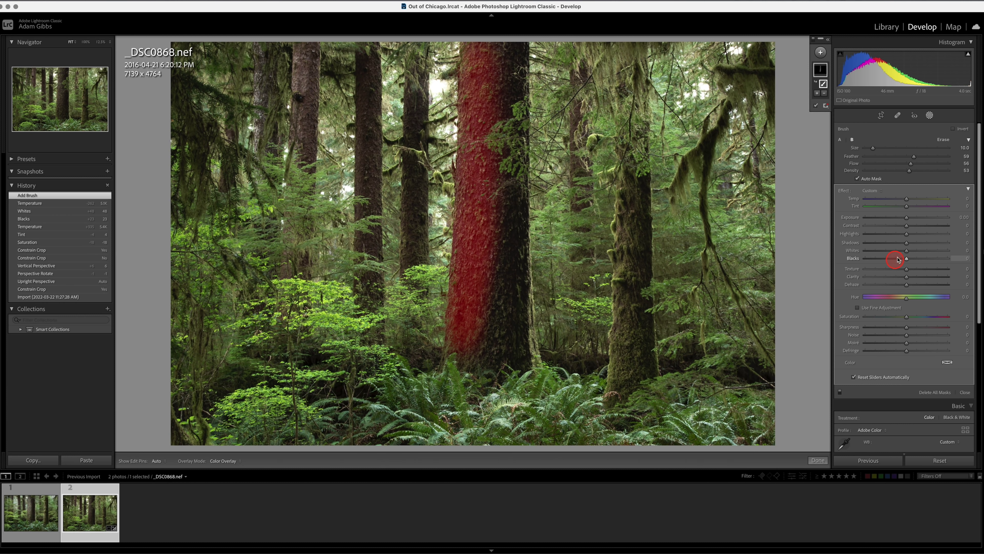
Step: Hide the overlay and give the trunk mask Whites 47, Highlights 58 and Exposure 0.85
{"action": "key", "text": "o"}
{"action": "left_click_drag", "start_coordinate": [926, 258], "coordinate": [923, 255]}
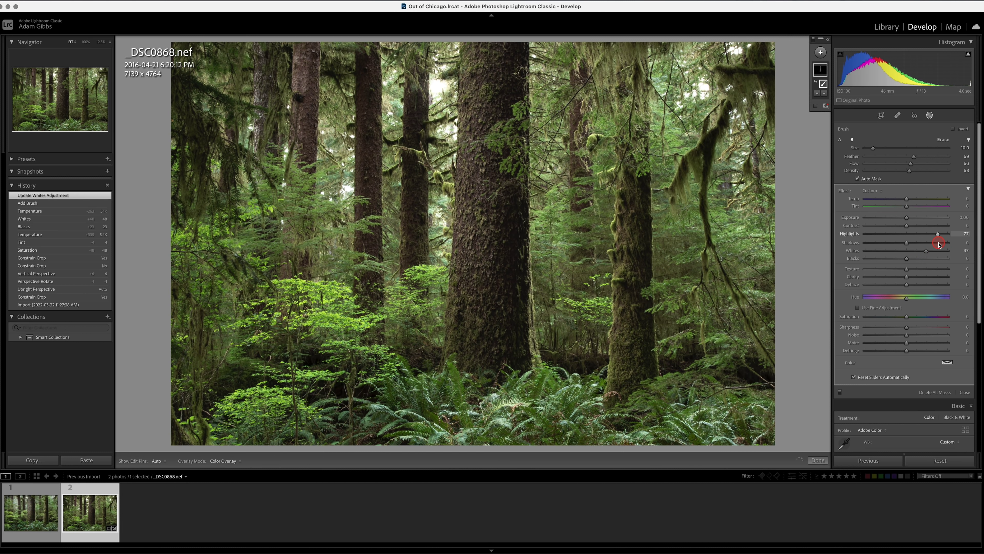
{"action": "left_click_drag", "start_coordinate": [931, 245], "coordinate": [931, 236]}
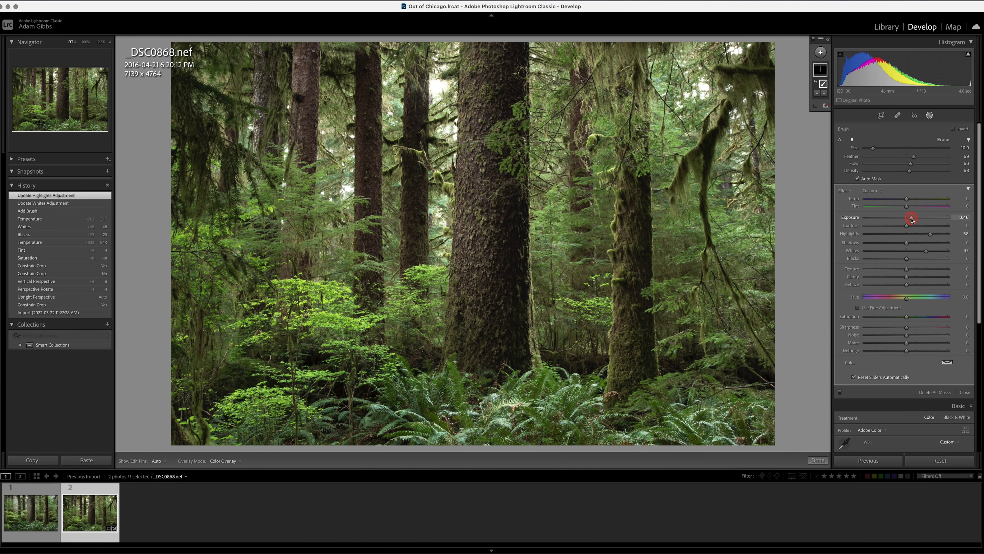
{"action": "mouse_move", "coordinate": [921, 220]}
{"action": "left_mouse_down"}
{"action": "mouse_move", "coordinate": [939, 219]}
{"action": "mouse_move", "coordinate": [920, 220]}
{"action": "left_mouse_up"}
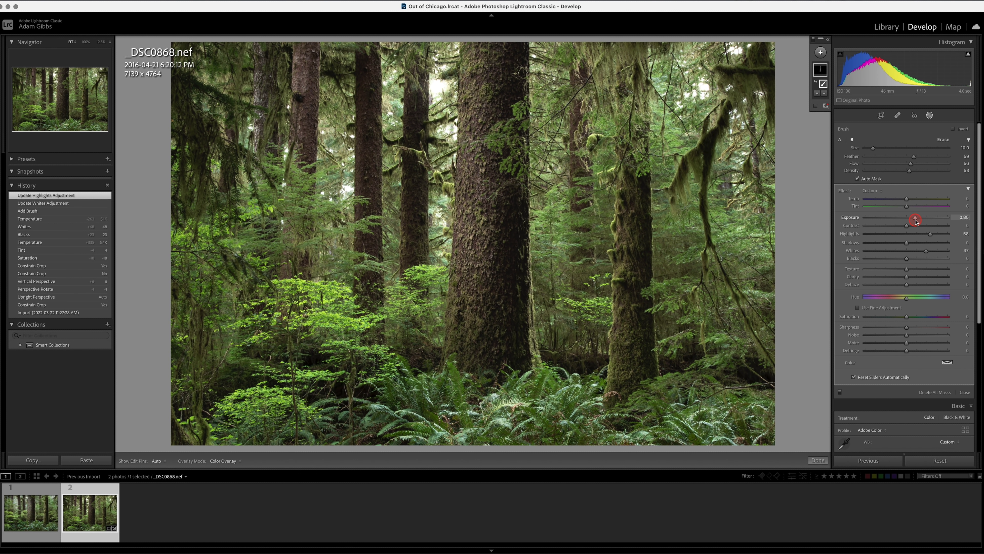
{"action": "left_click_drag", "start_coordinate": [915, 219], "coordinate": [915, 220]}
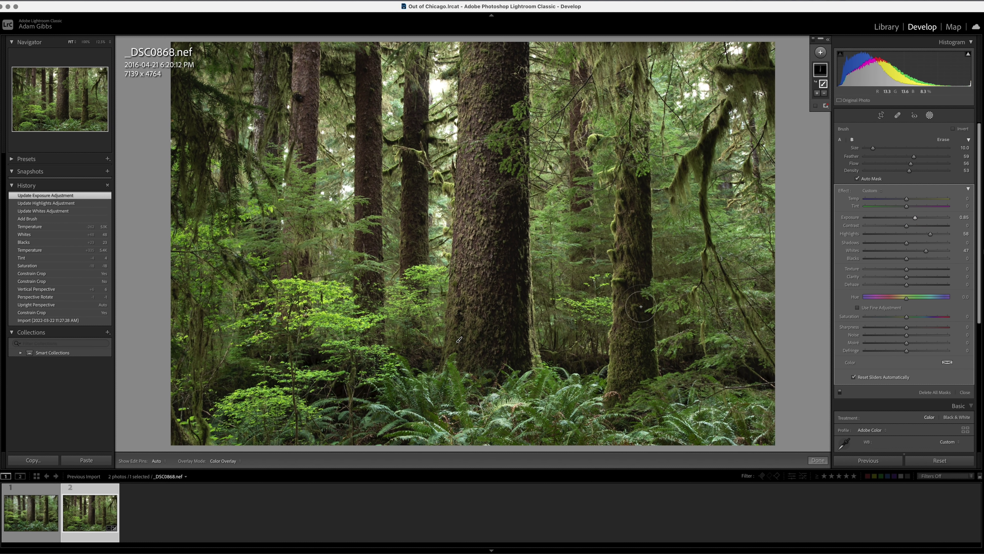
{"action": "key", "text": "backslash"}
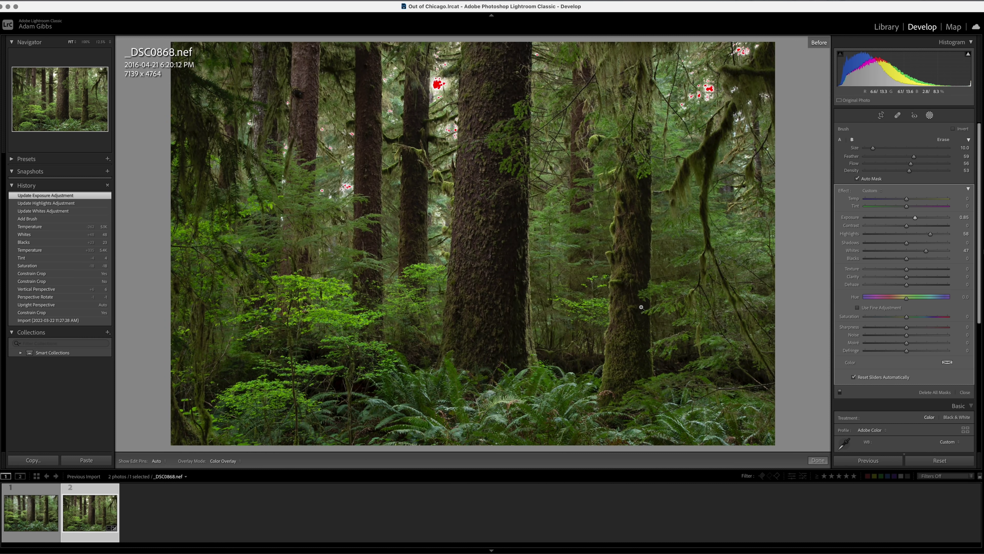
{"action": "key", "text": "backslash"}
{"action": "key", "text": "backslash"}
{"action": "key", "text": "backslash"}
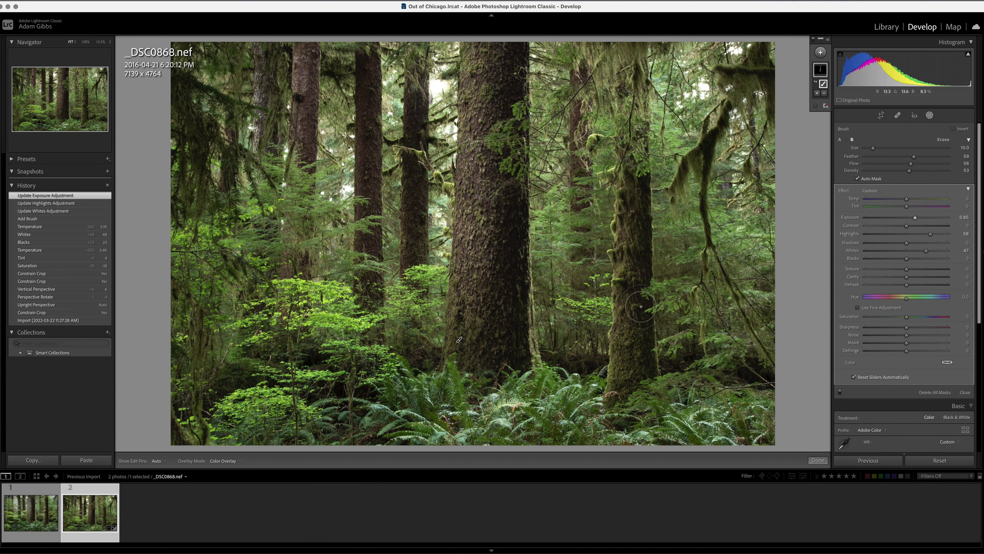
{"action": "key", "text": "backslash"}
{"action": "key", "text": "backslash"}
{"action": "mouse_move", "coordinate": [628, 233]}
{"action": "left_mouse_down"}
{"action": "mouse_move", "coordinate": [628, 398]}
{"action": "mouse_move", "coordinate": [629, 149]}
{"action": "mouse_move", "coordinate": [637, 357]}
{"action": "mouse_move", "coordinate": [629, 103]}
{"action": "mouse_move", "coordinate": [631, 378]}
{"action": "mouse_move", "coordinate": [631, 182]}
{"action": "left_mouse_up"}
Step: Start a new Brush mask at size 5 and paint up the mossy trunk right of centre
{"action": "left_click", "coordinate": [821, 52]}
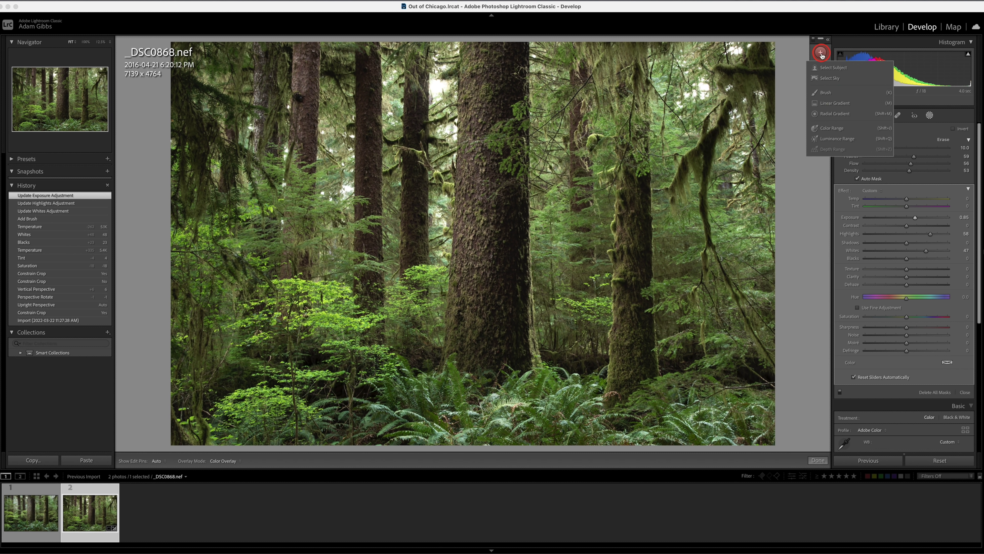
{"action": "left_click", "coordinate": [825, 92]}
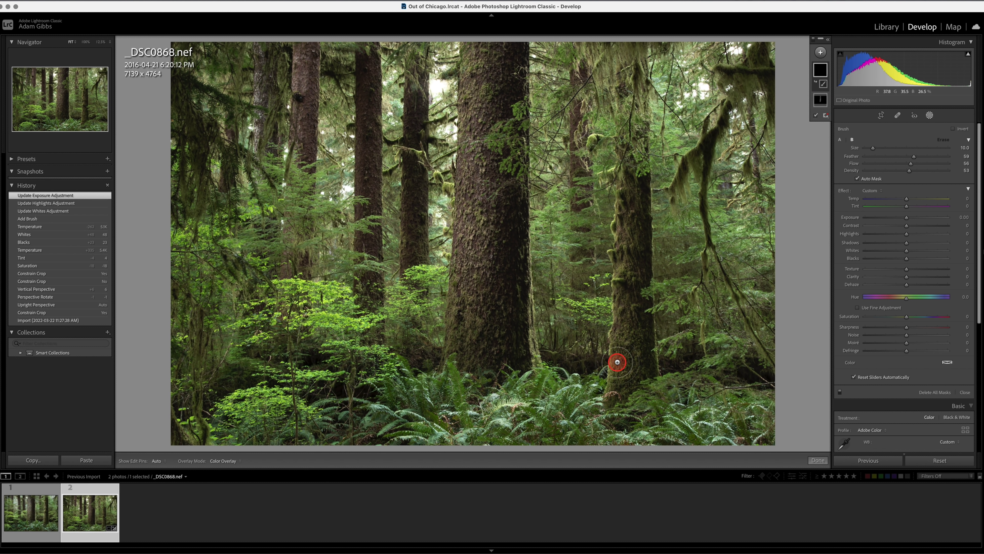
{"action": "scroll", "coordinate": [621, 361], "scroll_direction": "down", "scroll_amount": 4}
{"action": "scroll", "coordinate": [623, 361], "scroll_direction": "down", "scroll_amount": 1}
{"action": "key", "text": "h"}
{"action": "mouse_move", "coordinate": [618, 374]}
{"action": "left_mouse_down"}
{"action": "mouse_move", "coordinate": [618, 347]}
{"action": "mouse_move", "coordinate": [618, 373]}
{"action": "mouse_move", "coordinate": [622, 268]}
{"action": "mouse_move", "coordinate": [610, 252]}
{"action": "mouse_move", "coordinate": [620, 257]}
{"action": "mouse_move", "coordinate": [626, 156]}
{"action": "mouse_move", "coordinate": [631, 280]}
{"action": "mouse_move", "coordinate": [621, 256]}
{"action": "mouse_move", "coordinate": [625, 345]}
{"action": "mouse_move", "coordinate": [617, 303]}
{"action": "mouse_move", "coordinate": [609, 397]}
{"action": "mouse_move", "coordinate": [624, 377]}
{"action": "mouse_move", "coordinate": [623, 273]}
{"action": "left_mouse_up"}
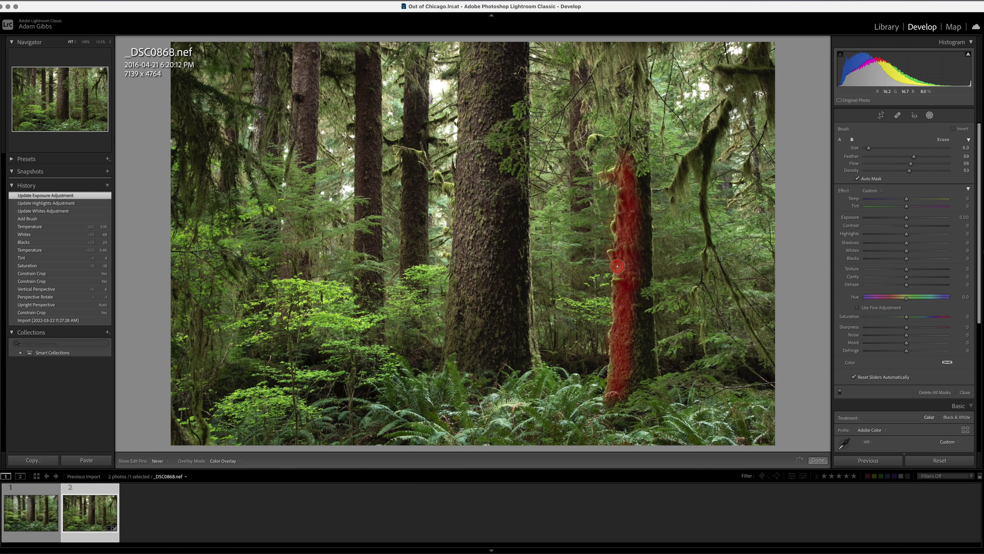
{"action": "left_click", "coordinate": [616, 386]}
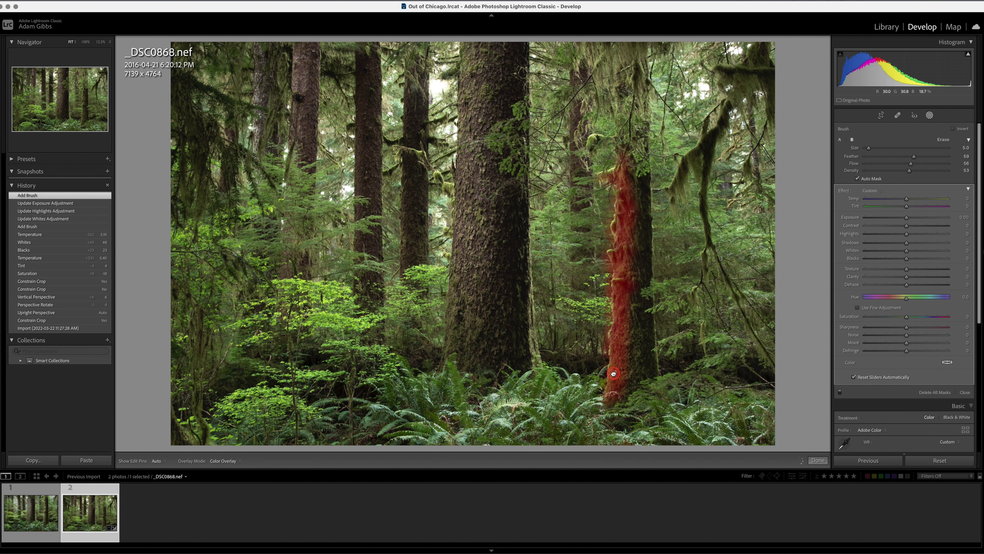
{"action": "left_click_drag", "start_coordinate": [613, 374], "coordinate": [616, 327]}
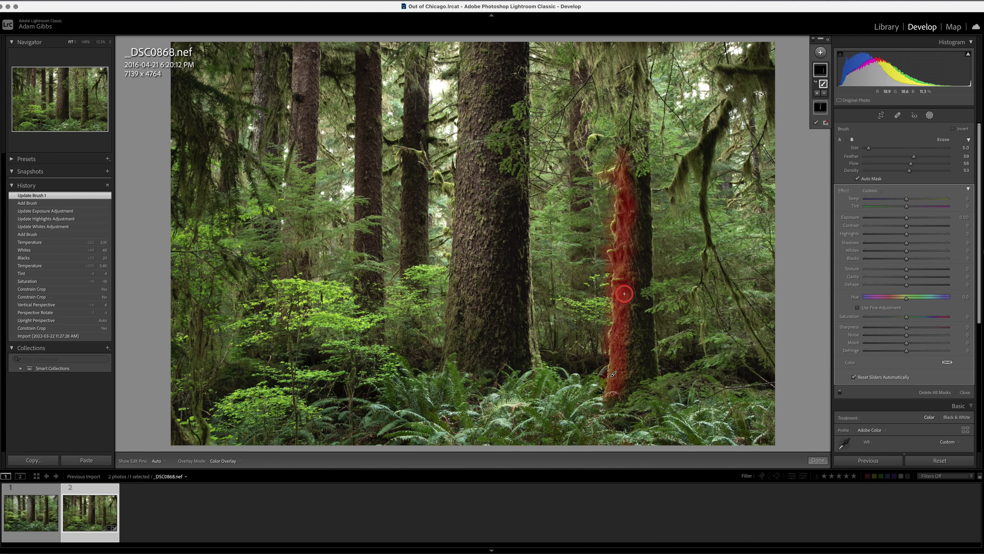
Step: Refine the trunk mask with extra strokes, undo the last stroke, and enable Auto Mask
{"action": "key", "text": "super+z"}
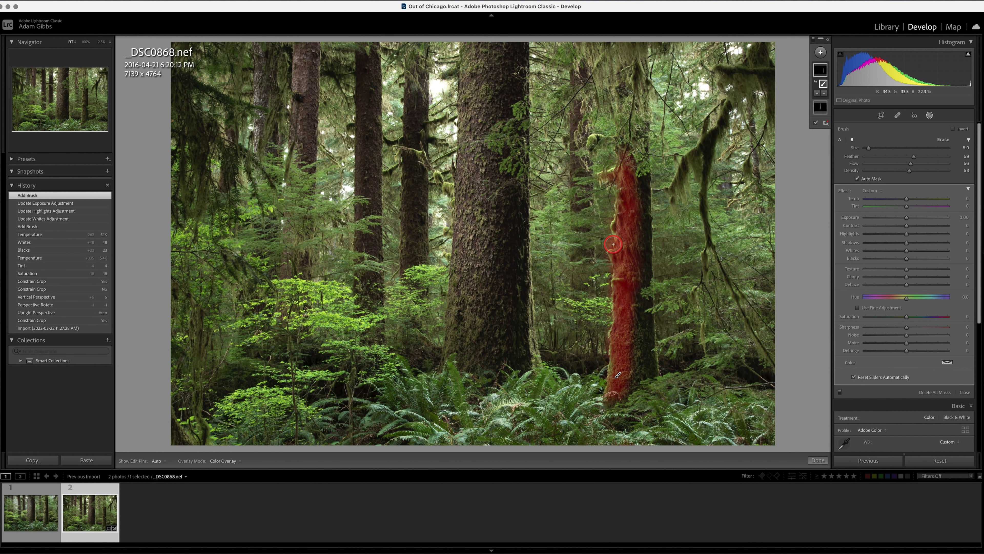
{"action": "mouse_move", "coordinate": [611, 252]}
{"action": "left_mouse_down"}
{"action": "mouse_move", "coordinate": [623, 284]}
{"action": "mouse_move", "coordinate": [620, 231]}
{"action": "left_mouse_up"}
{"action": "key", "text": "h"}
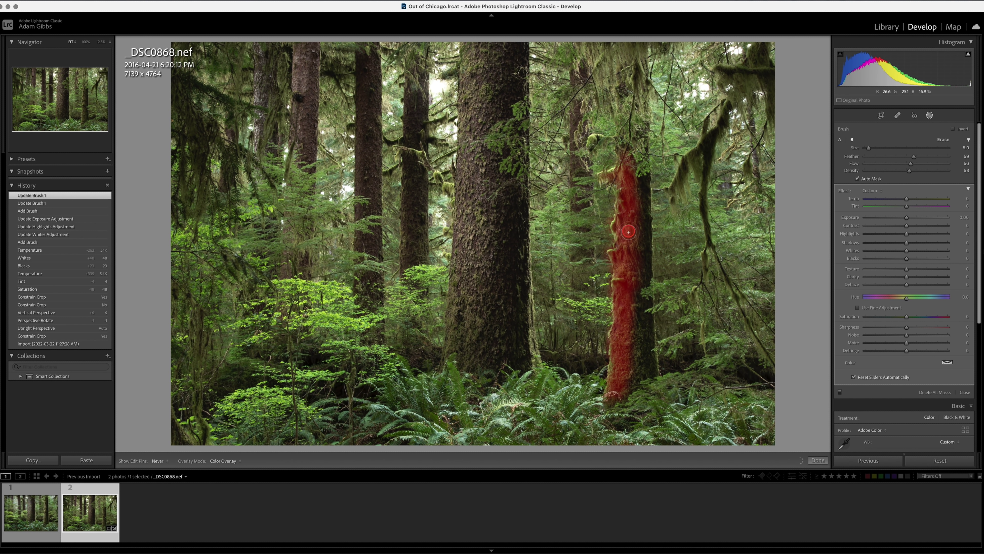
{"action": "left_click_drag", "start_coordinate": [620, 355], "coordinate": [618, 378]}
{"action": "key", "text": "h"}
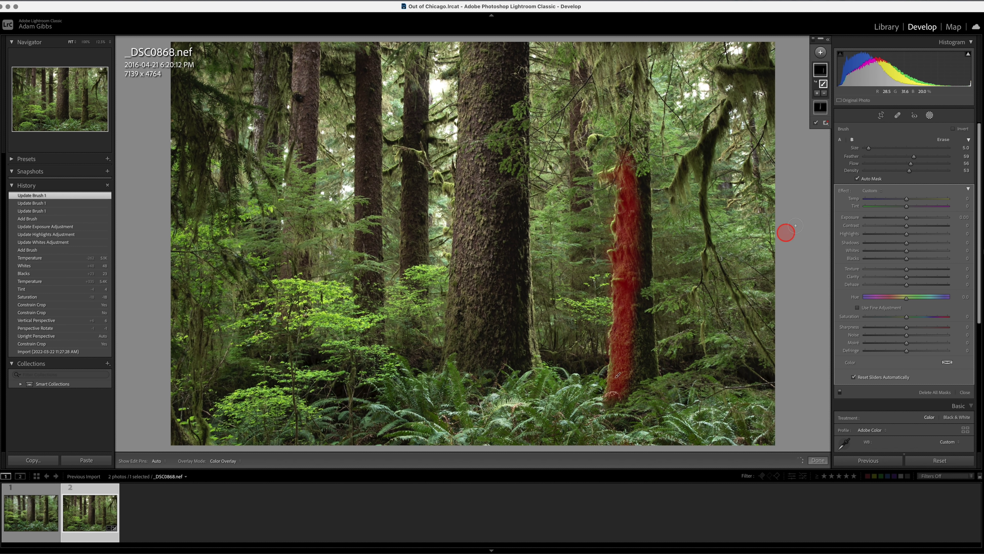
{"action": "left_click", "coordinate": [609, 302]}
{"action": "key", "text": "h"}
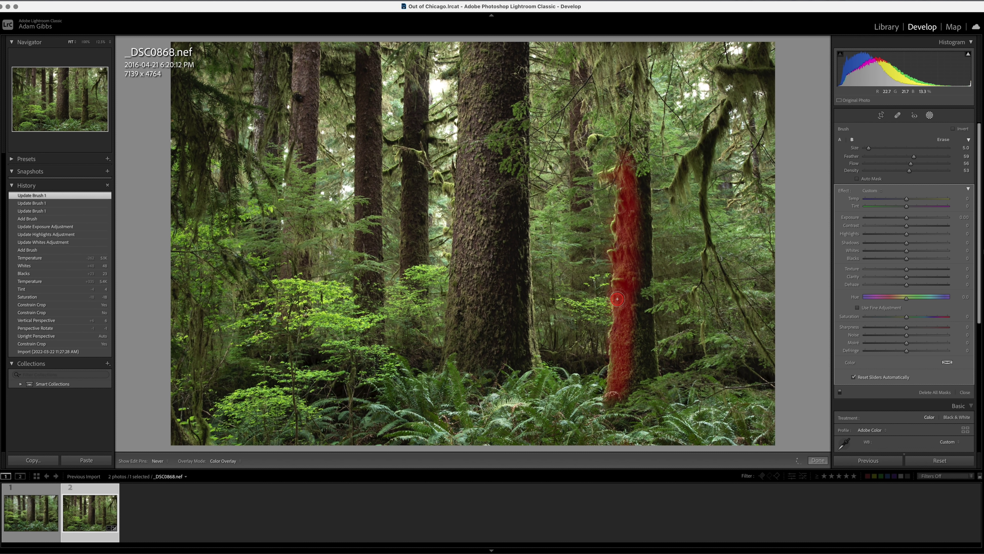
{"action": "left_click_drag", "start_coordinate": [619, 329], "coordinate": [618, 375]}
{"action": "key", "text": "h"}
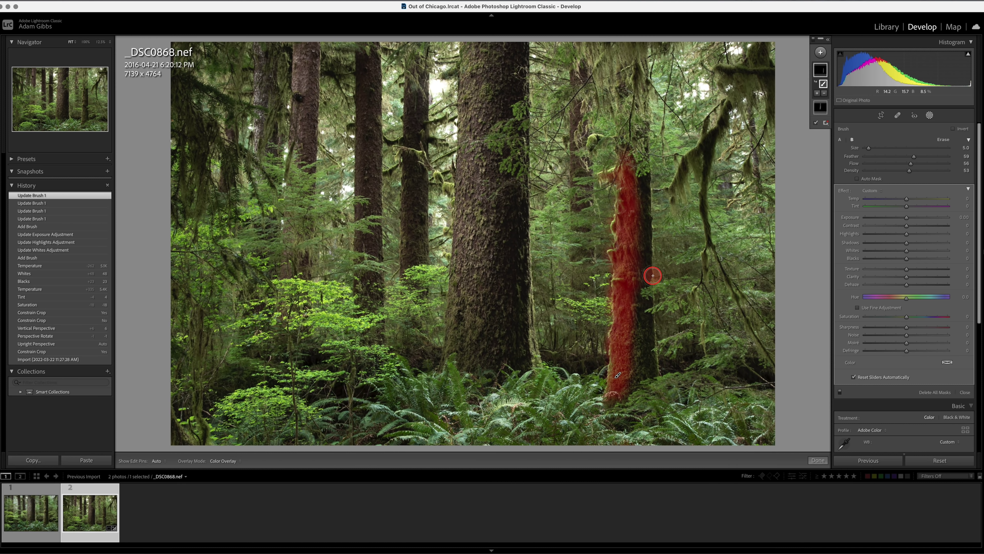
{"action": "key", "text": "super+z"}
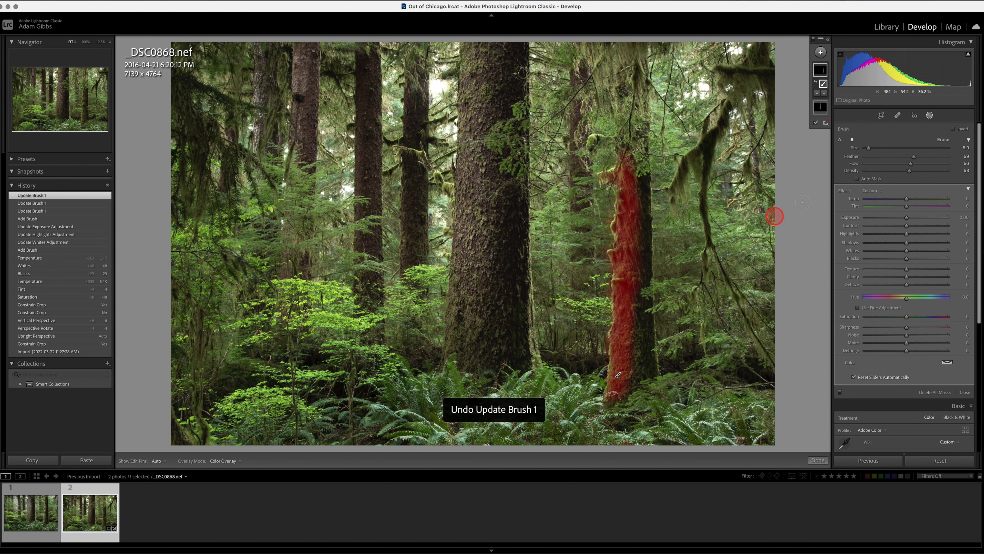
{"action": "left_click", "coordinate": [857, 179]}
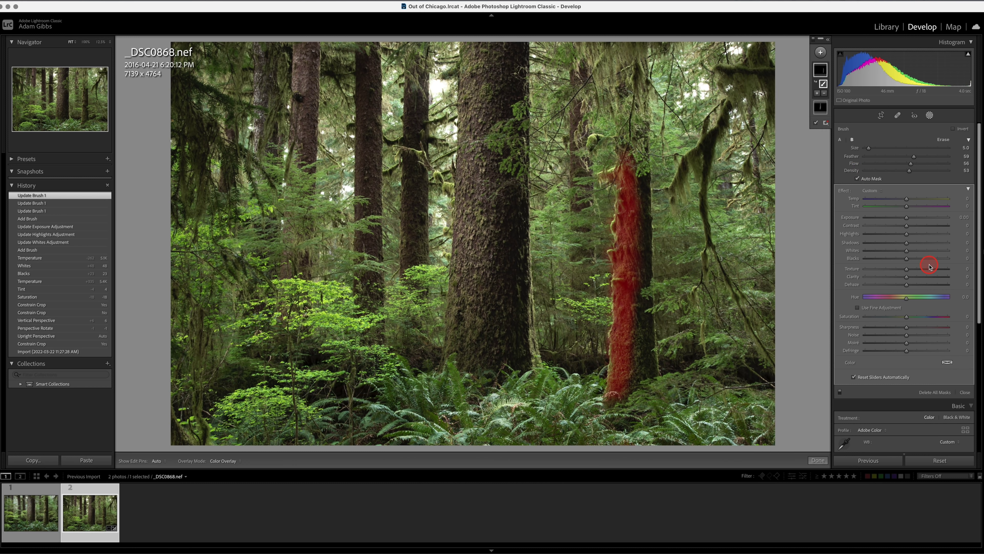
Step: Hide the overlay and set the mossy trunk mask to Whites 56, Highlights 61, Exposure 0.34
{"action": "key", "text": "o"}
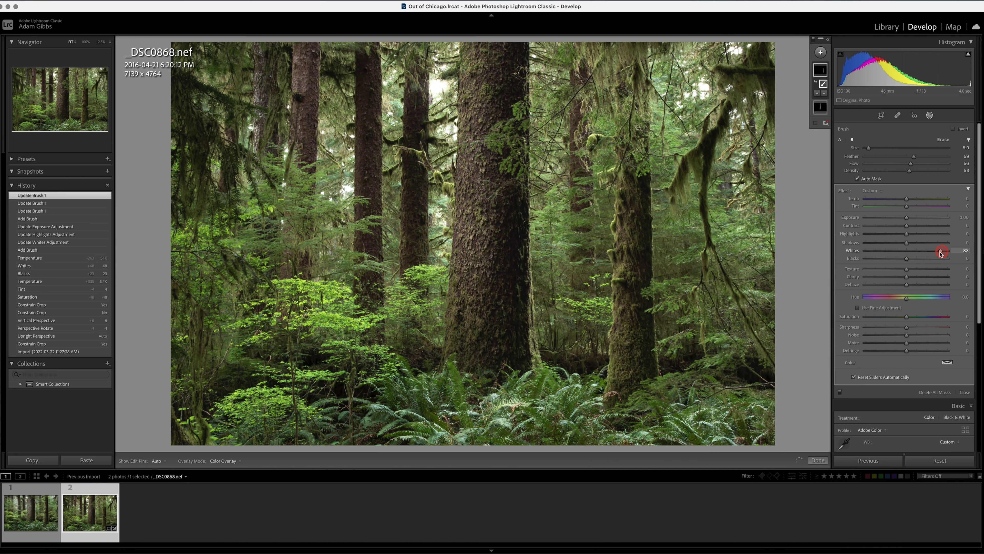
{"action": "left_click_drag", "start_coordinate": [931, 254], "coordinate": [931, 254]}
{"action": "left_click", "coordinate": [907, 234]}
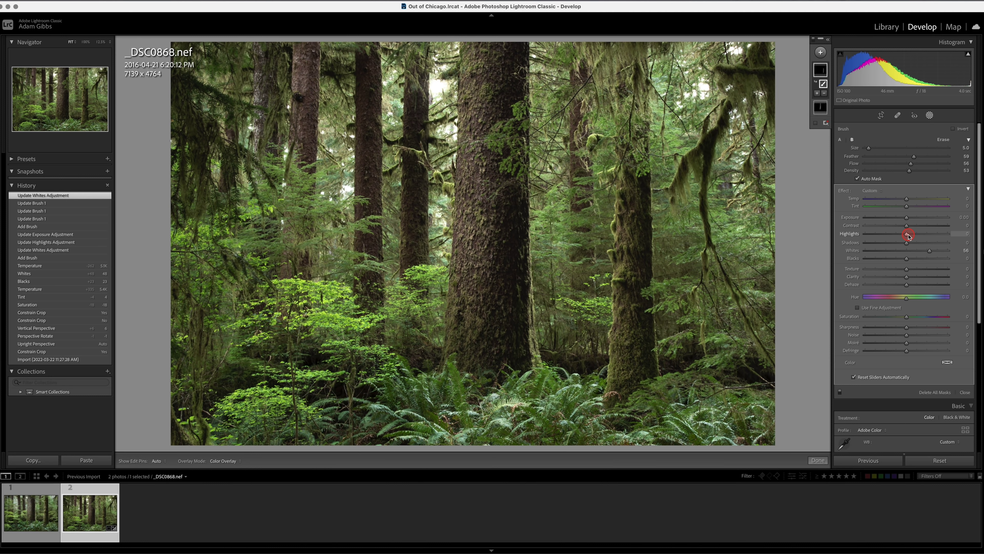
{"action": "left_click_drag", "start_coordinate": [933, 239], "coordinate": [933, 240]}
{"action": "left_click", "coordinate": [915, 223]}
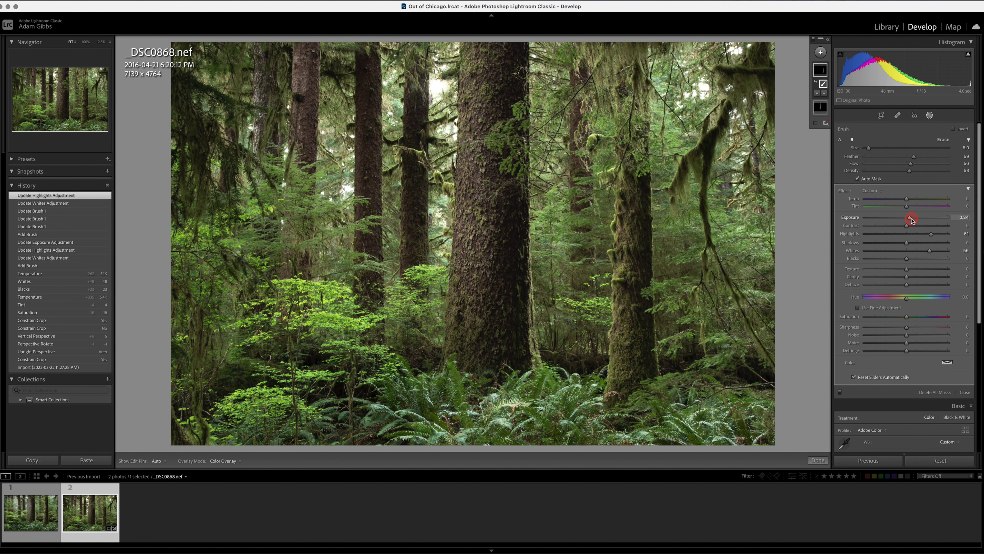
{"action": "left_click_drag", "start_coordinate": [911, 220], "coordinate": [912, 220]}
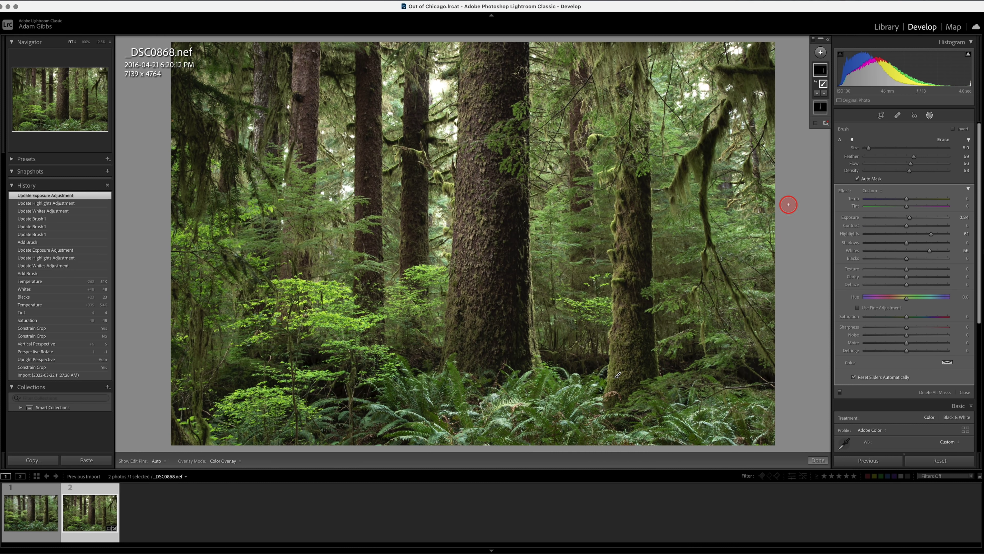
{"action": "key", "text": "backslash"}
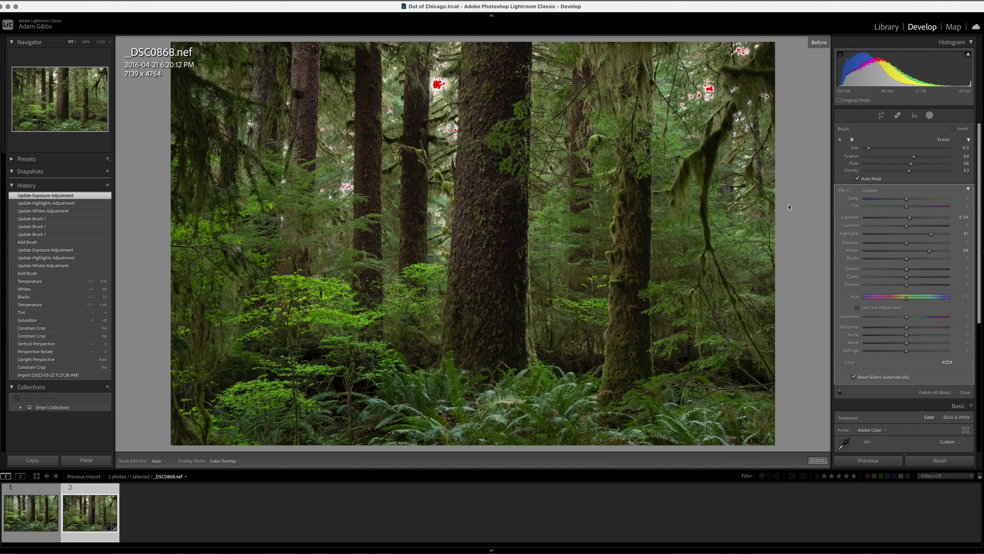
{"action": "key", "text": "backslash"}
{"action": "key", "text": "backslash"}
{"action": "key", "text": "backslash"}
{"action": "key", "text": "backslash"}
{"action": "key", "text": "backslash"}
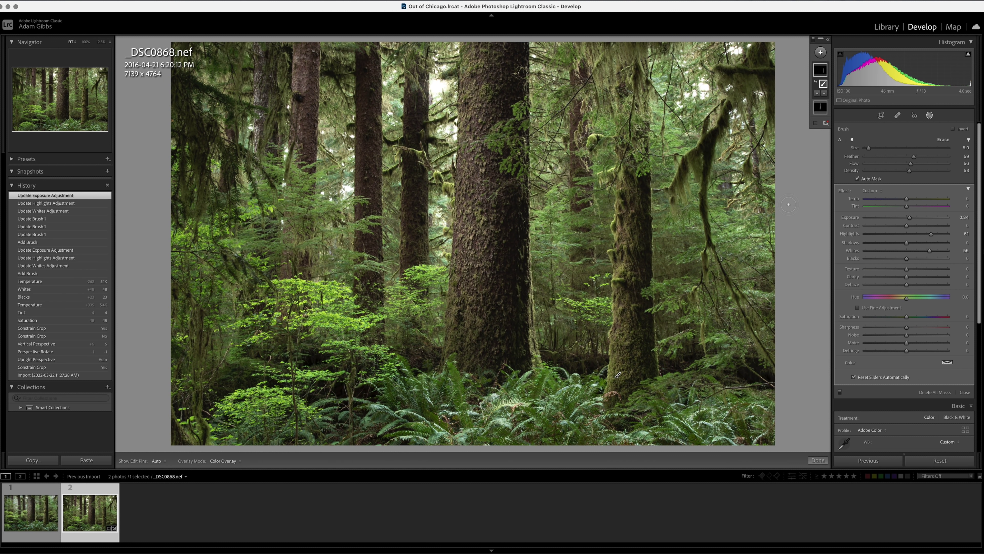
{"action": "key", "text": "backslash"}
{"action": "key", "text": "backslash"}
Step: Create a Color Range mask sampled from the bright green shrubs with Refine set to 66
{"action": "left_click", "coordinate": [821, 53]}
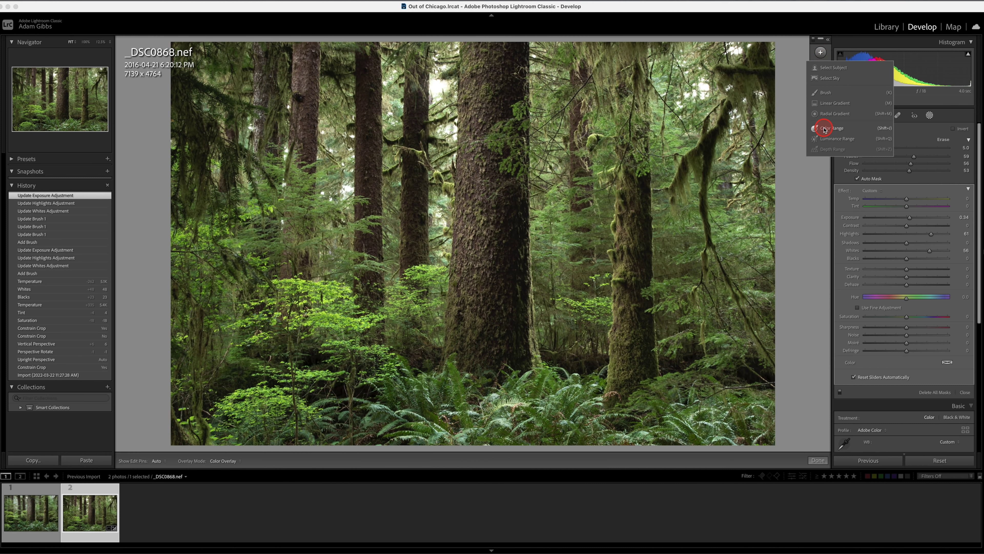
{"action": "left_click", "coordinate": [825, 130]}
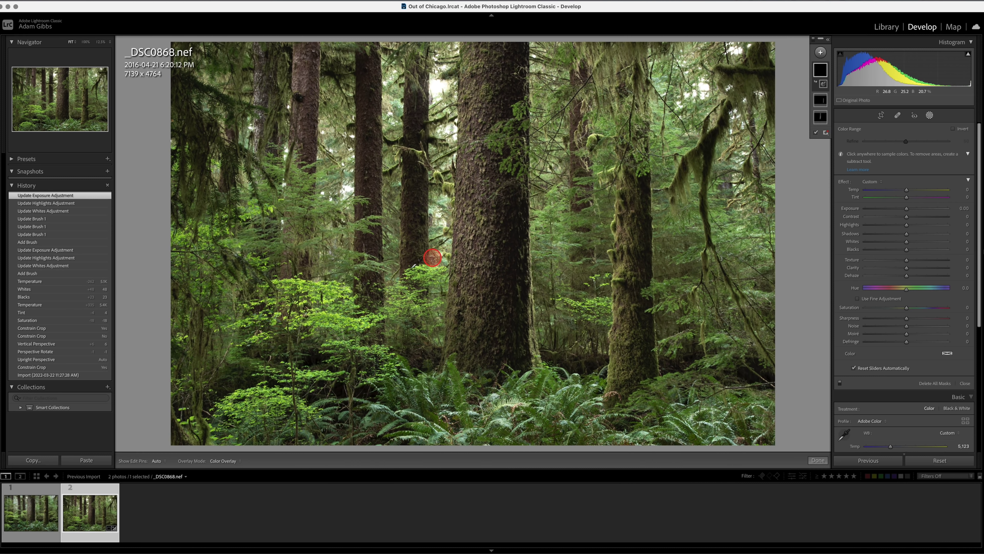
{"action": "left_click", "coordinate": [326, 299]}
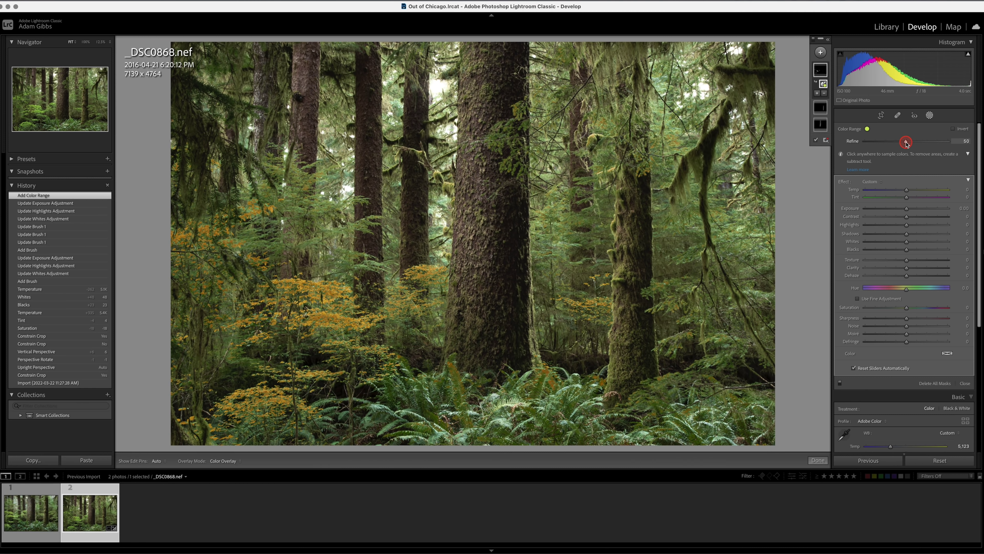
{"action": "left_click_drag", "start_coordinate": [913, 144], "coordinate": [935, 143]}
{"action": "left_click_drag", "start_coordinate": [929, 146], "coordinate": [945, 147]}
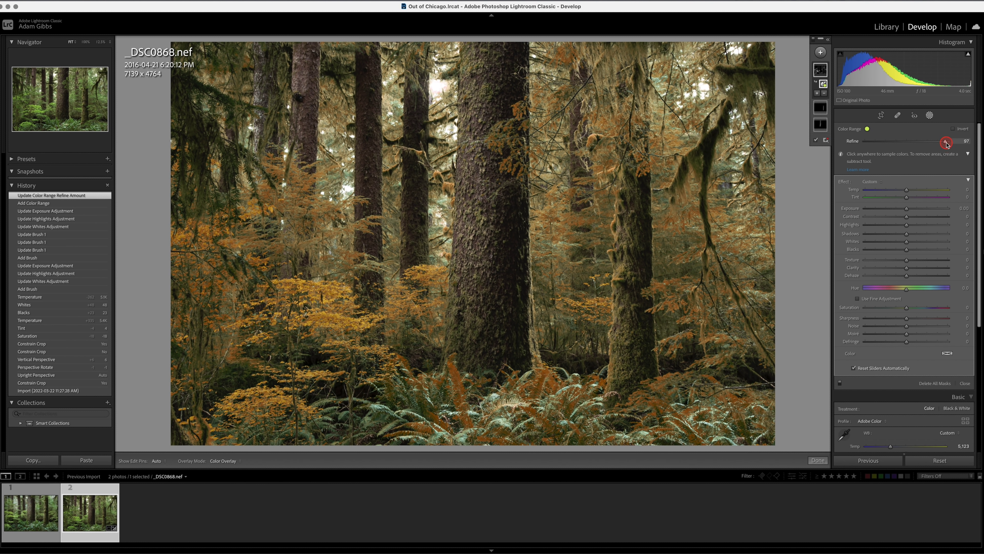
{"action": "left_click_drag", "start_coordinate": [947, 144], "coordinate": [873, 147]}
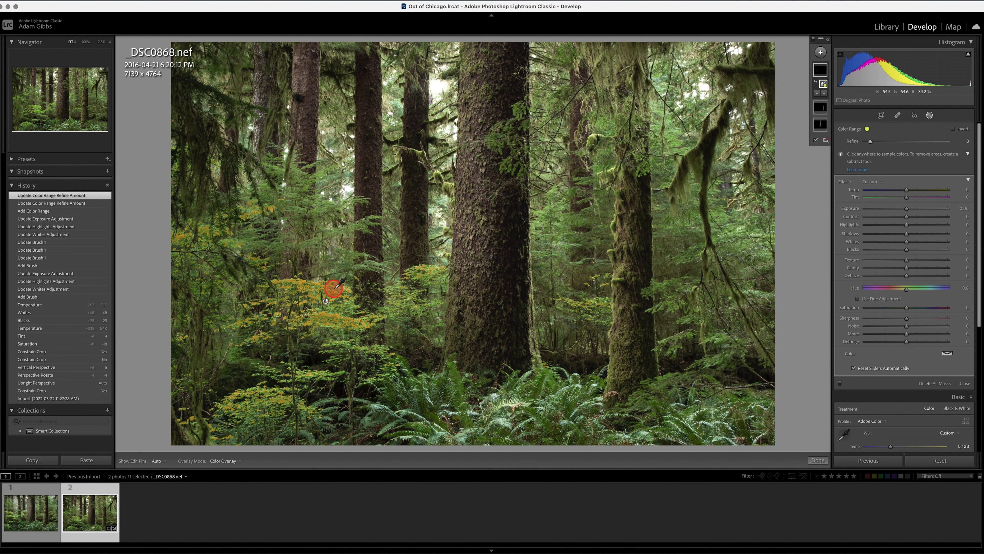
{"action": "left_click_drag", "start_coordinate": [870, 141], "coordinate": [904, 146]}
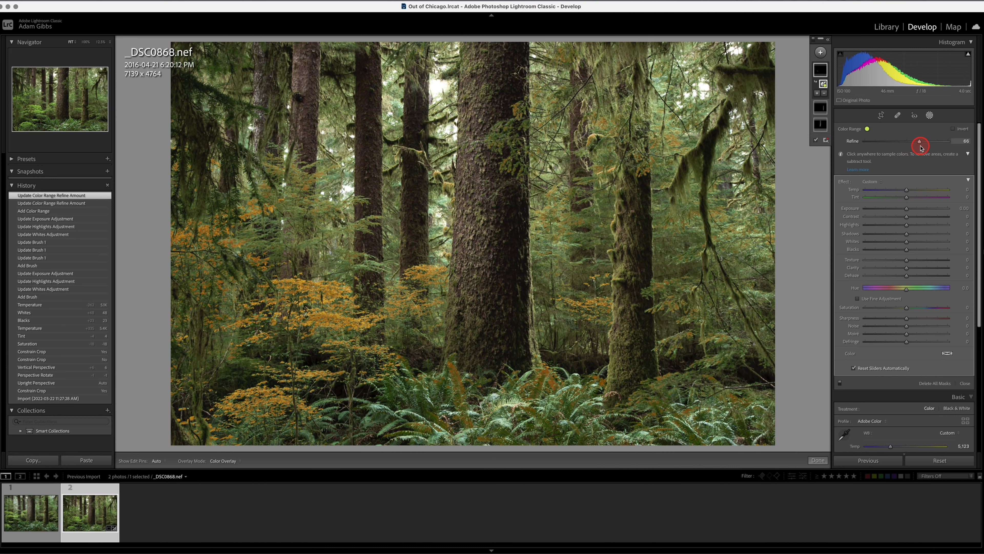
{"action": "left_click_drag", "start_coordinate": [921, 147], "coordinate": [922, 147]}
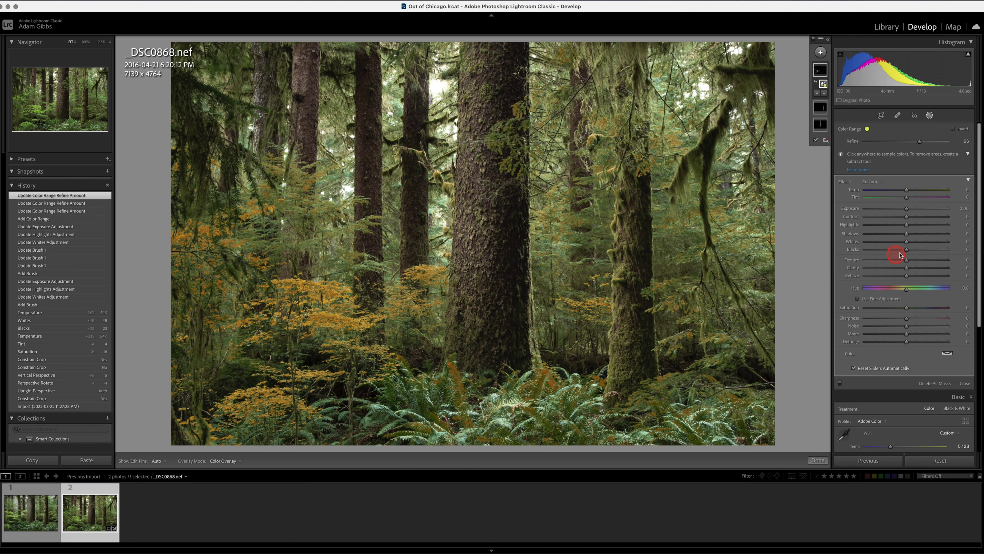
Step: Set the colour range mask's Whites to 20, nudge Temp and lower Saturation to about -11
{"action": "left_click", "coordinate": [907, 243]}
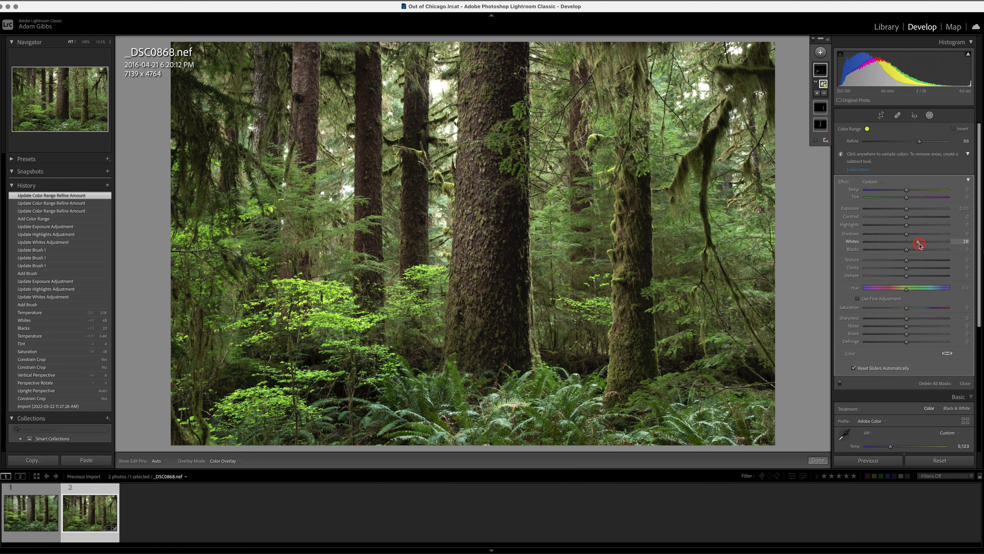
{"action": "mouse_move", "coordinate": [920, 245]}
{"action": "left_mouse_down"}
{"action": "mouse_move", "coordinate": [943, 245]}
{"action": "mouse_move", "coordinate": [918, 247]}
{"action": "left_mouse_up"}
{"action": "left_click_drag", "start_coordinate": [916, 247], "coordinate": [915, 247]}
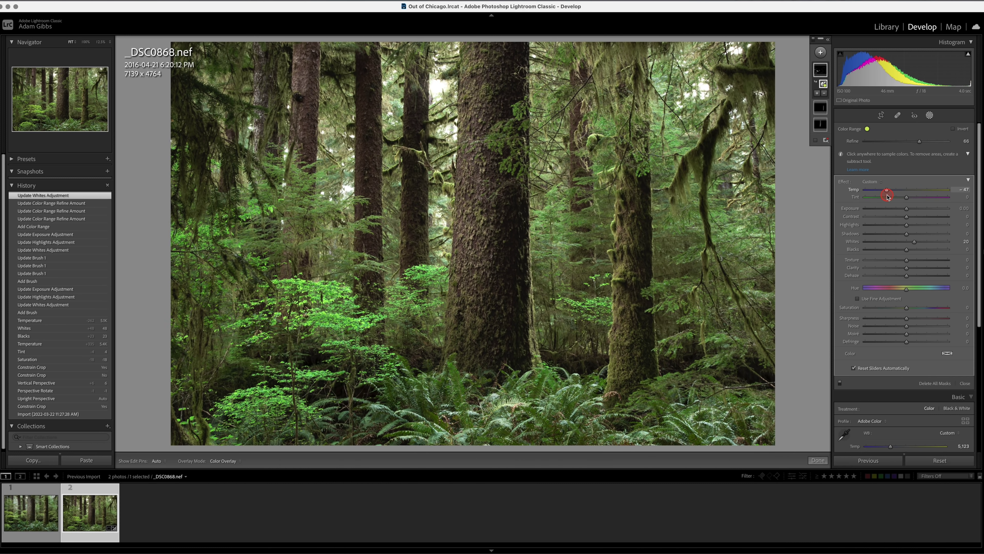
{"action": "left_click", "coordinate": [907, 198]}
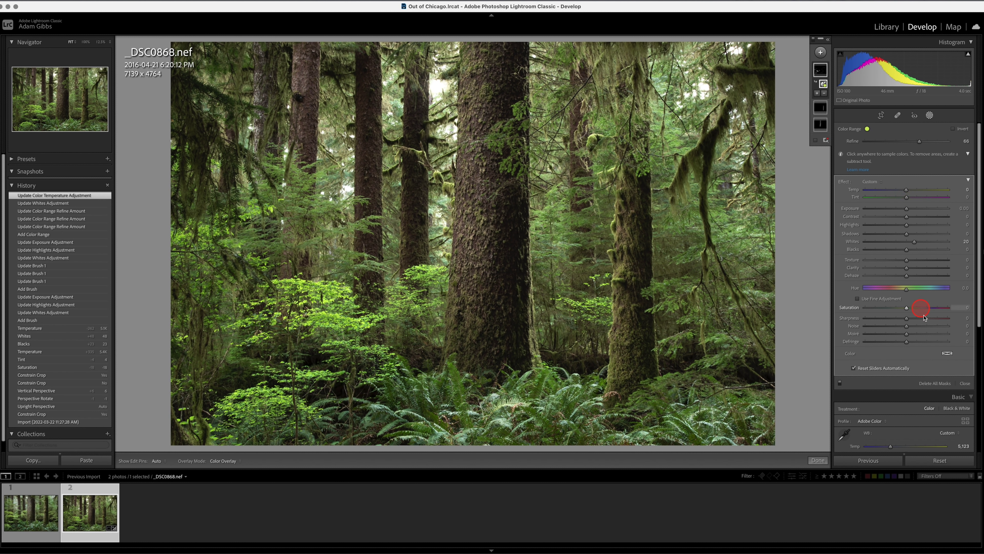
{"action": "left_click", "coordinate": [907, 309]}
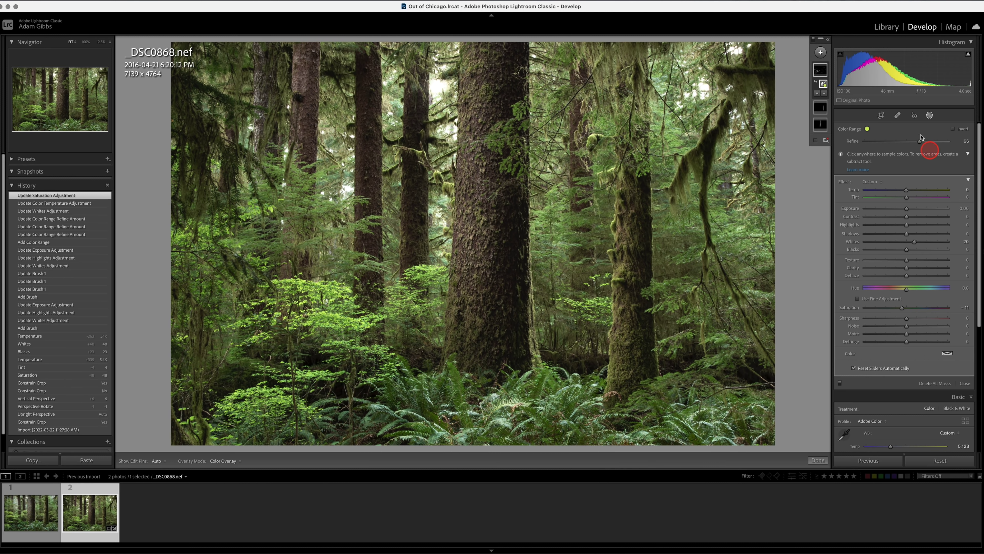
Step: Start a new brush mask and enlarge the brush to Size 6.3, keeping Feather at 88
{"action": "left_click", "coordinate": [822, 53]}
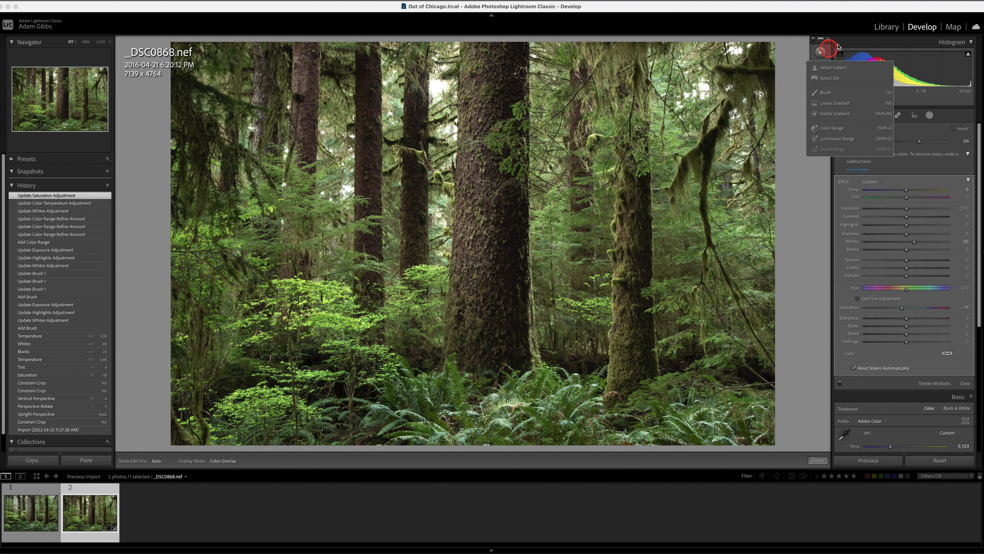
{"action": "left_click", "coordinate": [826, 94]}
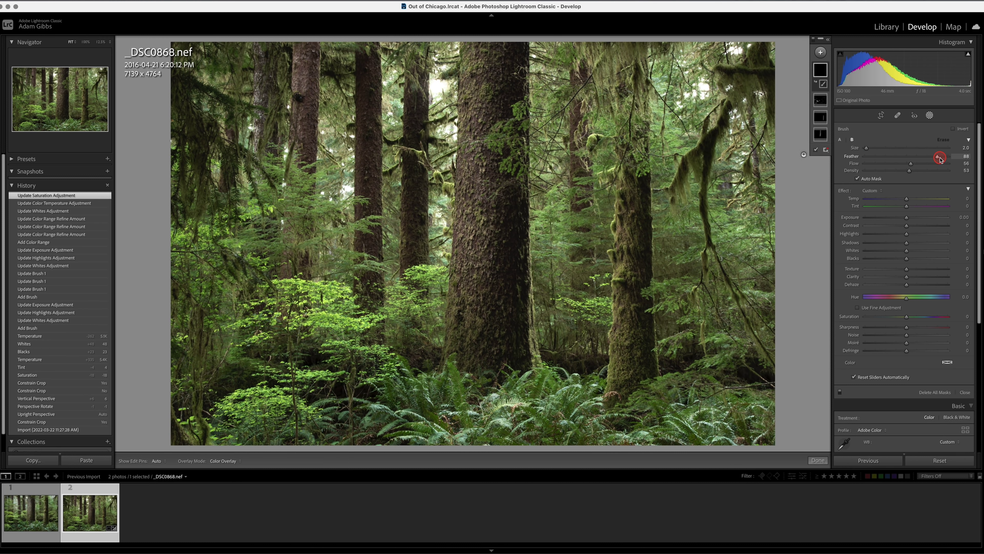
{"action": "mouse_move", "coordinate": [867, 148]}
{"action": "left_mouse_down"}
{"action": "mouse_move", "coordinate": [912, 149]}
{"action": "mouse_move", "coordinate": [877, 157]}
{"action": "left_mouse_up"}
Step: Paint the brush mask up the left and central tree trunks toward the treetop
{"action": "key", "text": "h"}
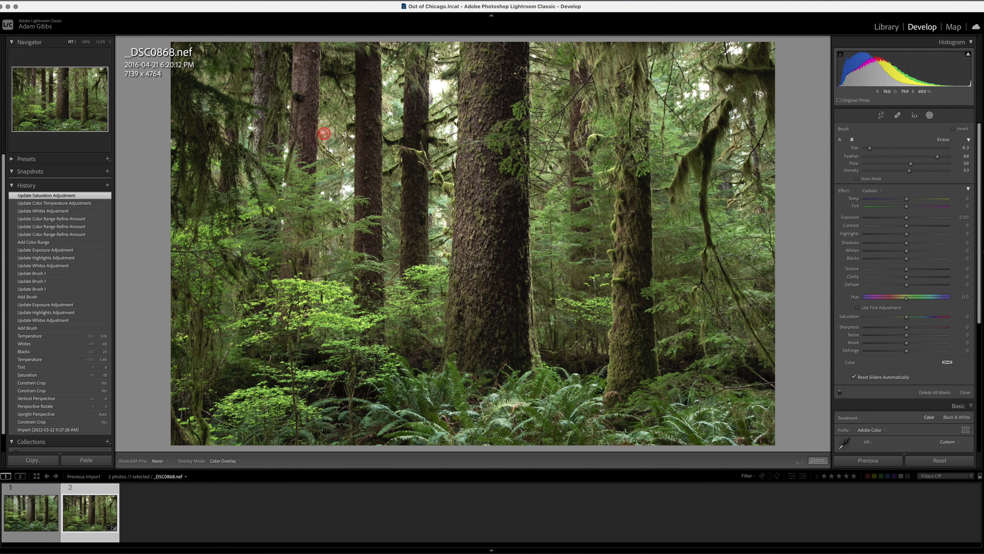
{"action": "left_click", "coordinate": [330, 139]}
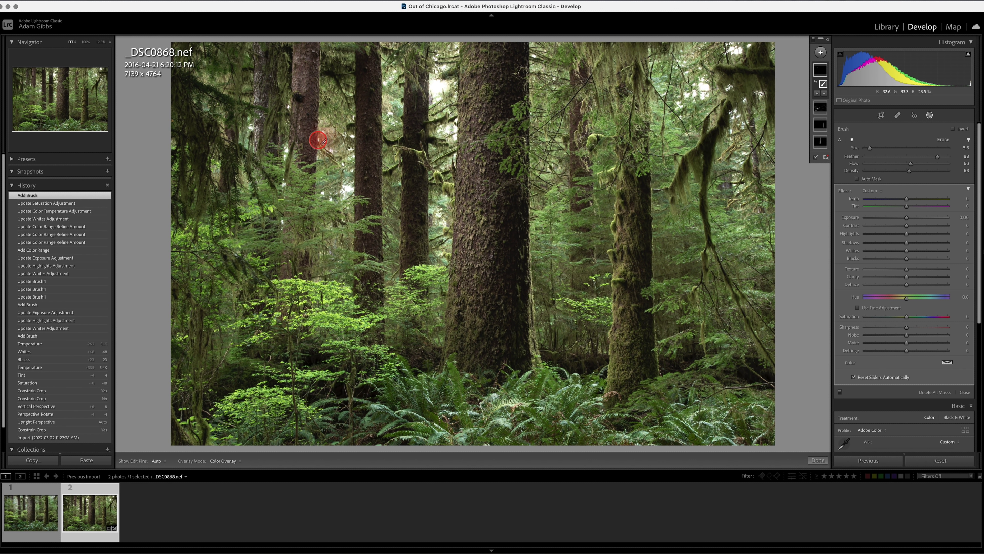
{"action": "key", "text": "h"}
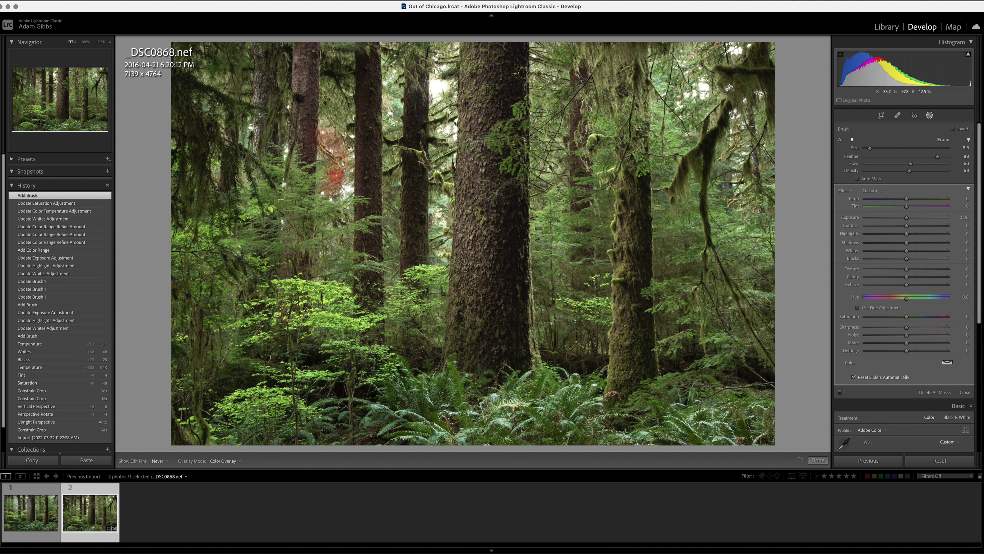
{"action": "left_click_drag", "start_coordinate": [335, 185], "coordinate": [337, 181]}
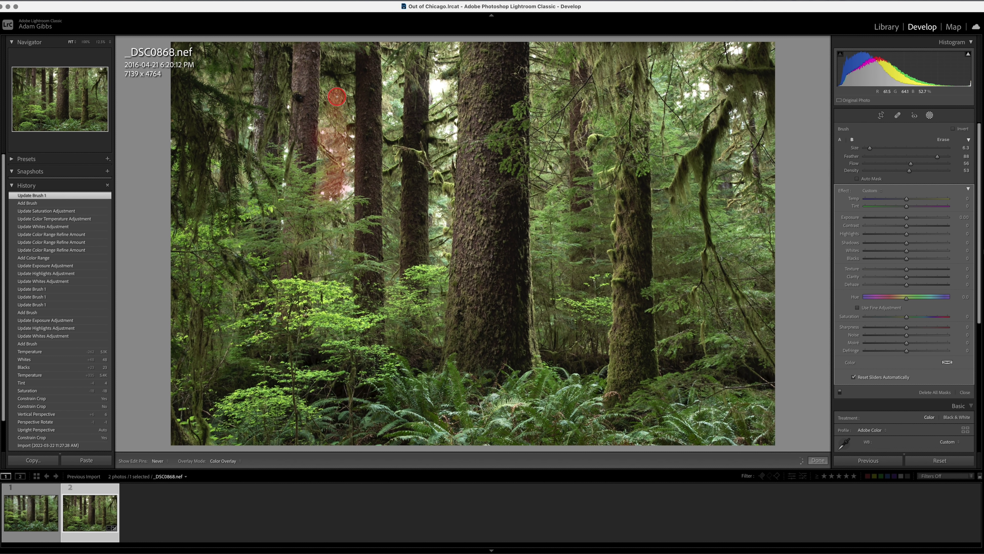
{"action": "key", "text": "h"}
{"action": "mouse_move", "coordinate": [395, 53]}
{"action": "left_mouse_down"}
{"action": "mouse_move", "coordinate": [385, 107]}
{"action": "mouse_move", "coordinate": [394, 156]}
{"action": "left_mouse_up"}
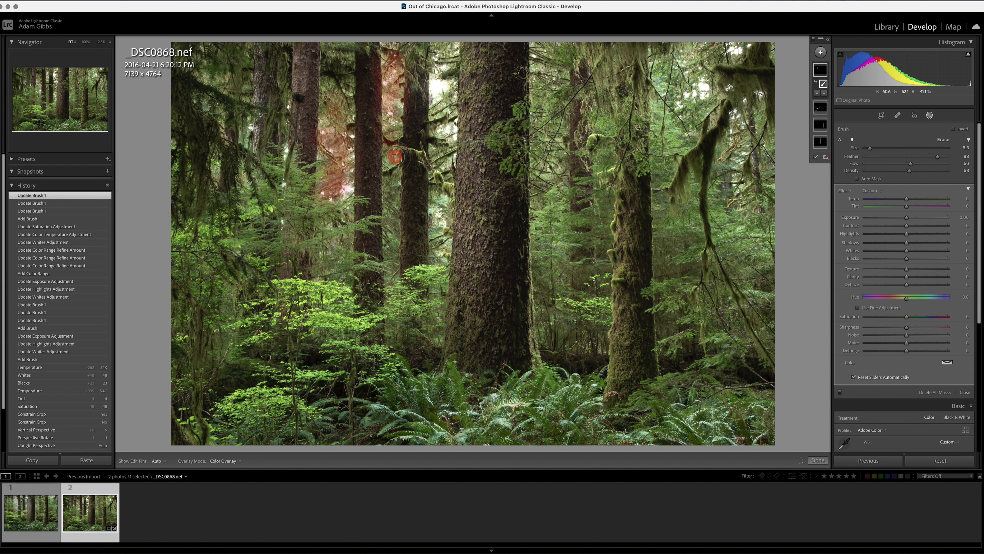
{"action": "key", "text": "h"}
{"action": "left_click_drag", "start_coordinate": [448, 256], "coordinate": [461, 248]}
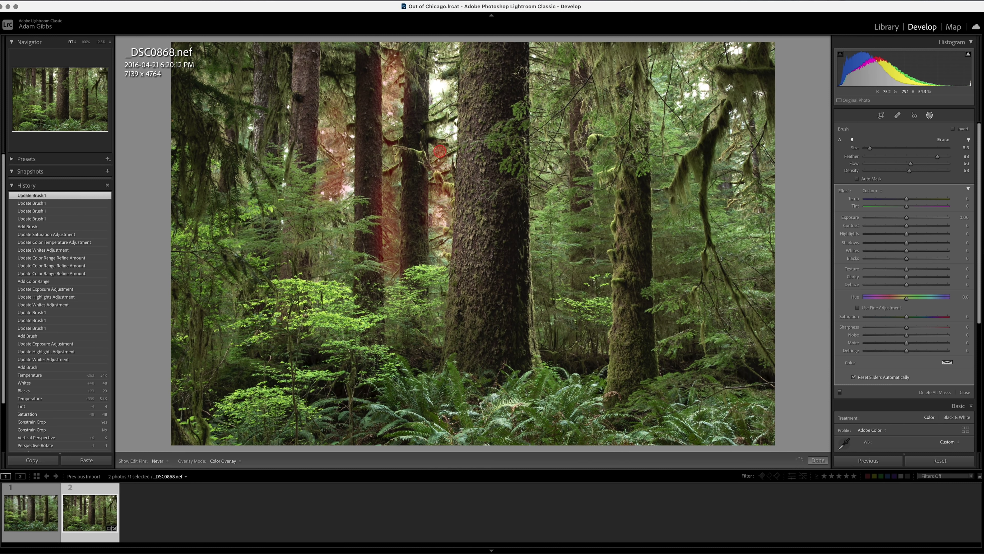
{"action": "left_click_drag", "start_coordinate": [432, 151], "coordinate": [442, 31]}
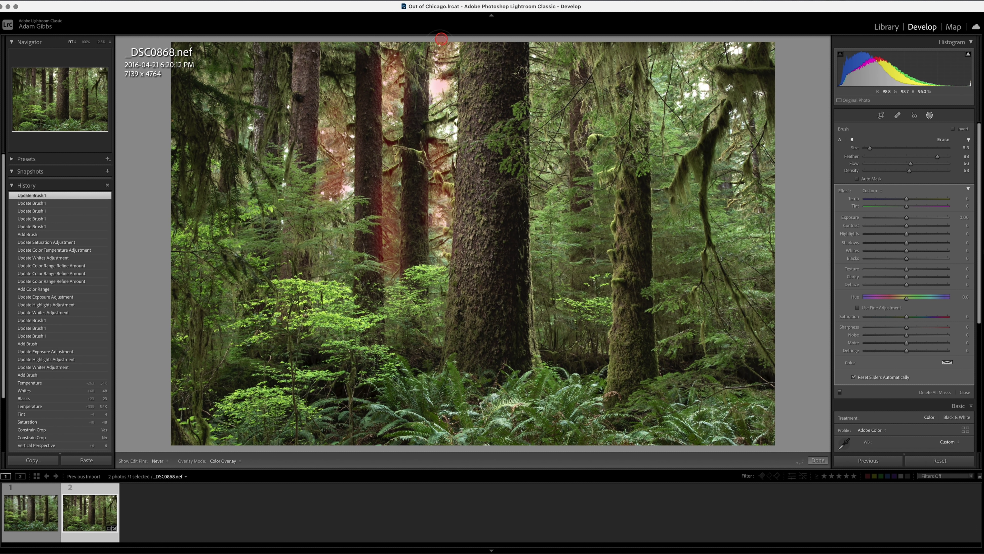
{"action": "key", "text": "h"}
{"action": "left_click_drag", "start_coordinate": [399, 70], "coordinate": [391, 29]}
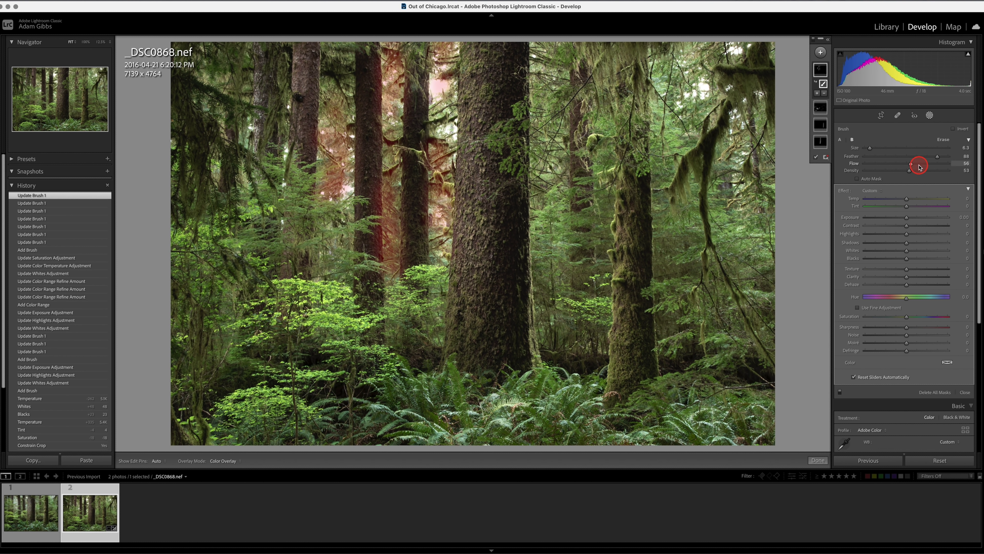
Step: Raise Flow to 71 and Size to 10, then paint the upper-right branches and canopy
{"action": "left_click_drag", "start_coordinate": [925, 165], "coordinate": [926, 166]}
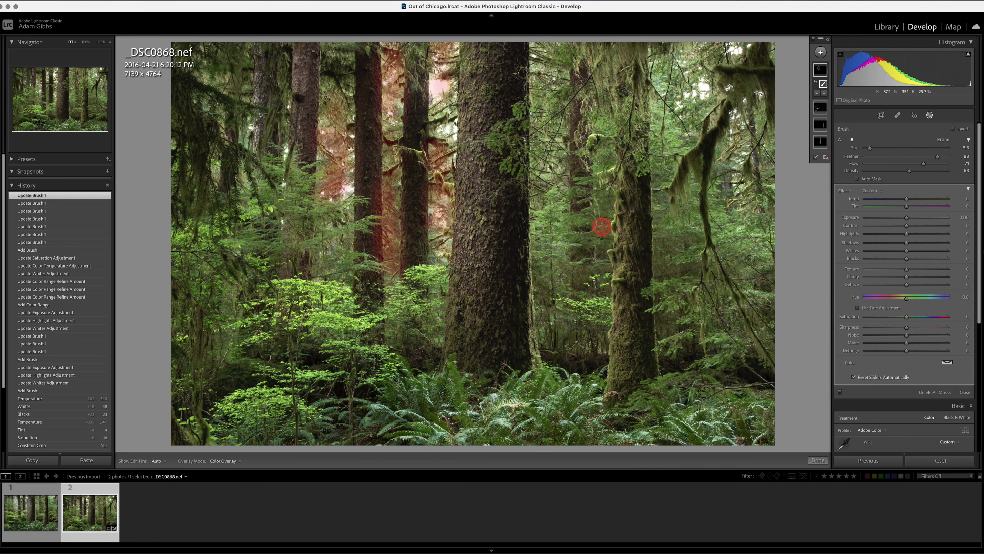
{"action": "key", "text": "h"}
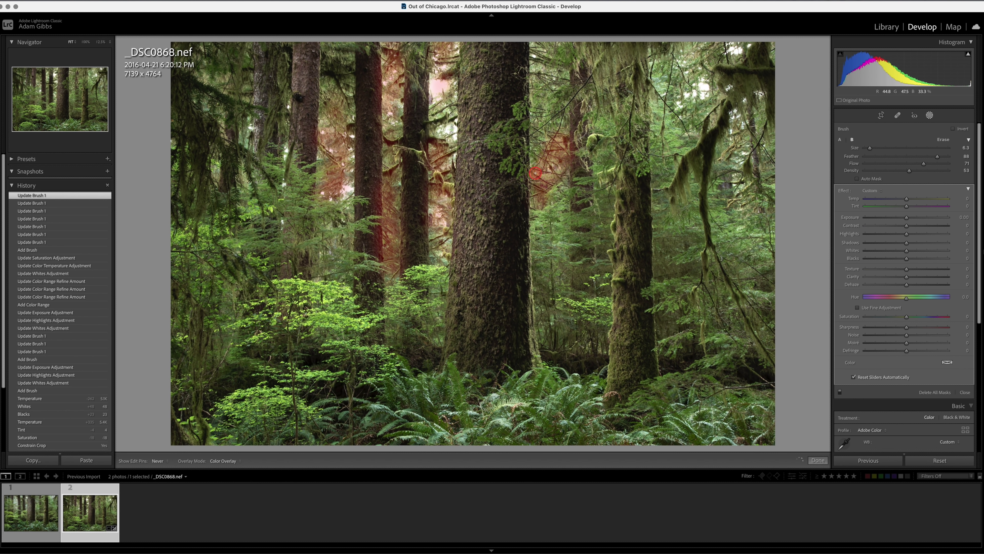
{"action": "key", "text": "h"}
{"action": "left_click_drag", "start_coordinate": [535, 173], "coordinate": [545, 70]}
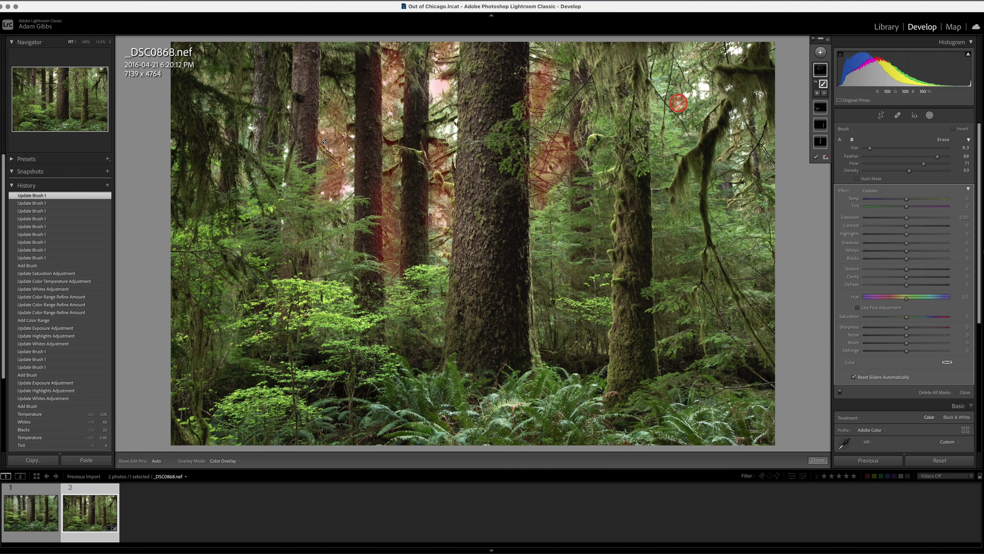
{"action": "scroll", "coordinate": [687, 90], "scroll_direction": "up", "scroll_amount": 2}
{"action": "key", "text": "h"}
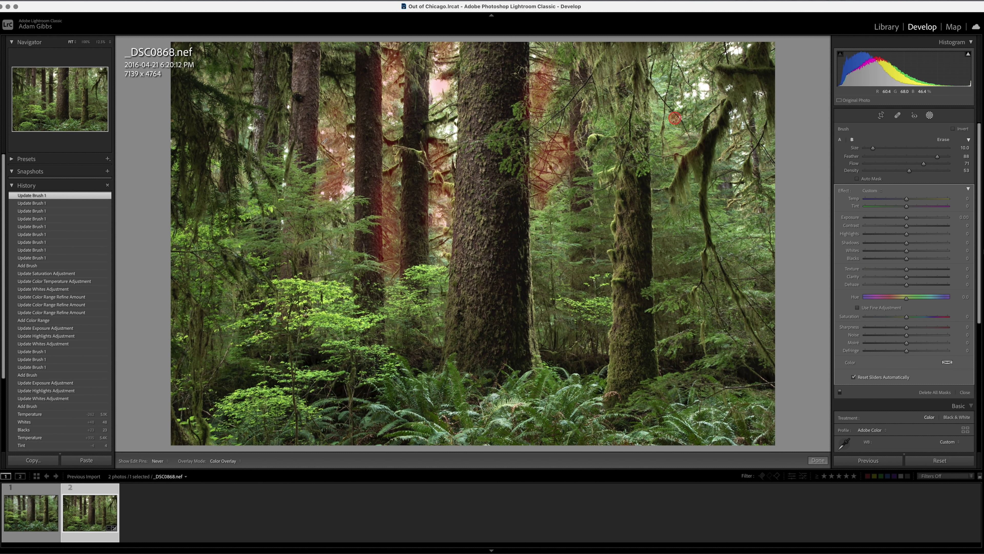
{"action": "left_click_drag", "start_coordinate": [666, 81], "coordinate": [658, 165]}
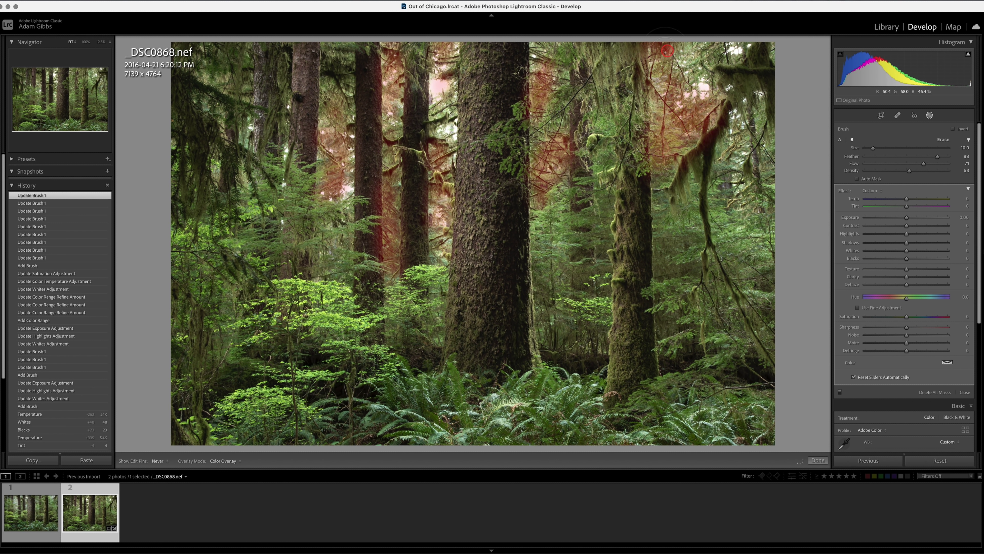
{"action": "mouse_move", "coordinate": [666, 52]}
{"action": "left_mouse_down"}
{"action": "mouse_move", "coordinate": [680, 67]}
{"action": "mouse_move", "coordinate": [716, 66]}
{"action": "left_mouse_up"}
{"action": "left_click_drag", "start_coordinate": [675, 235], "coordinate": [667, 248]}
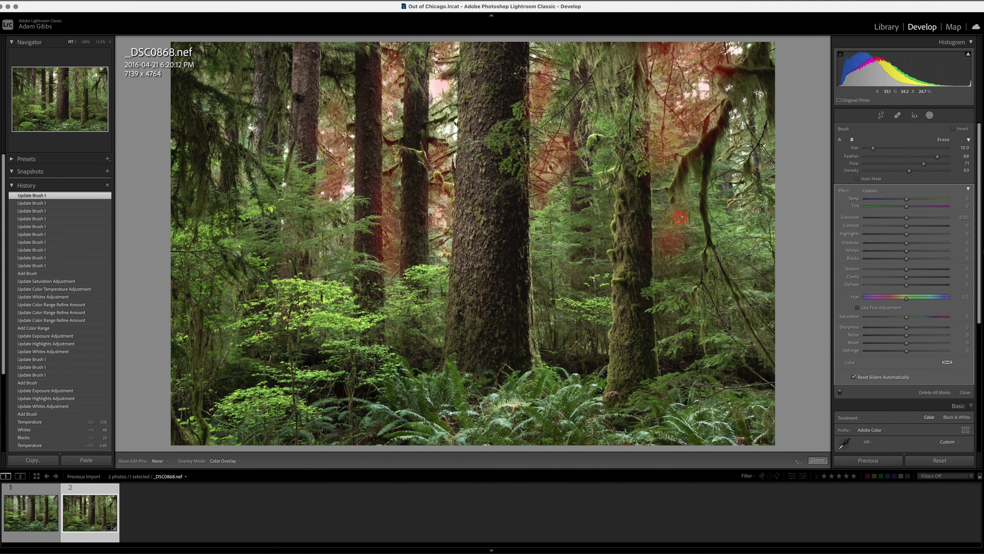
{"action": "left_click_drag", "start_coordinate": [738, 182], "coordinate": [737, 193]}
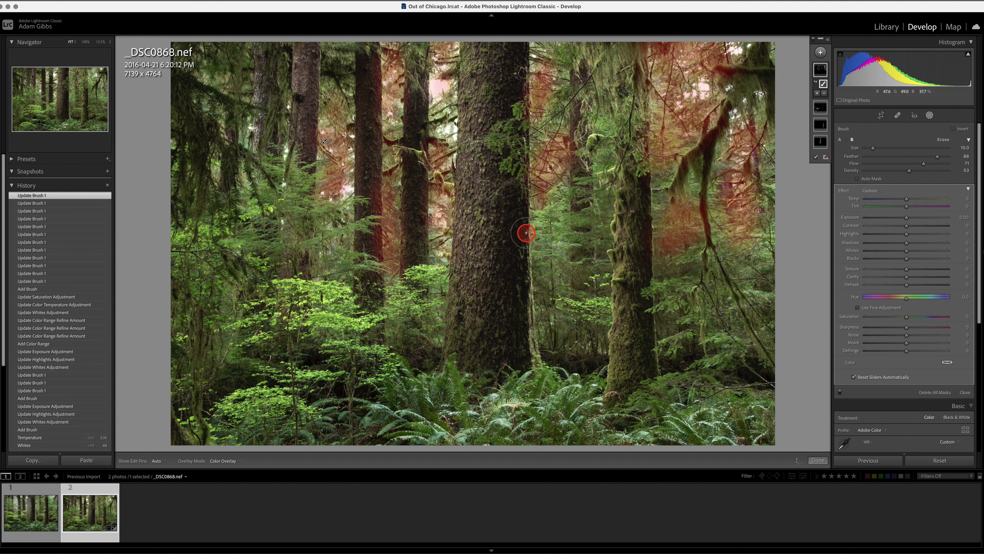
{"action": "mouse_move", "coordinate": [523, 230]}
{"action": "left_mouse_down"}
{"action": "mouse_move", "coordinate": [561, 201]}
{"action": "mouse_move", "coordinate": [550, 236]}
{"action": "left_mouse_up"}
Step: Add more mask strokes along the left trunk and the central trunk's left edge
{"action": "key", "text": "h"}
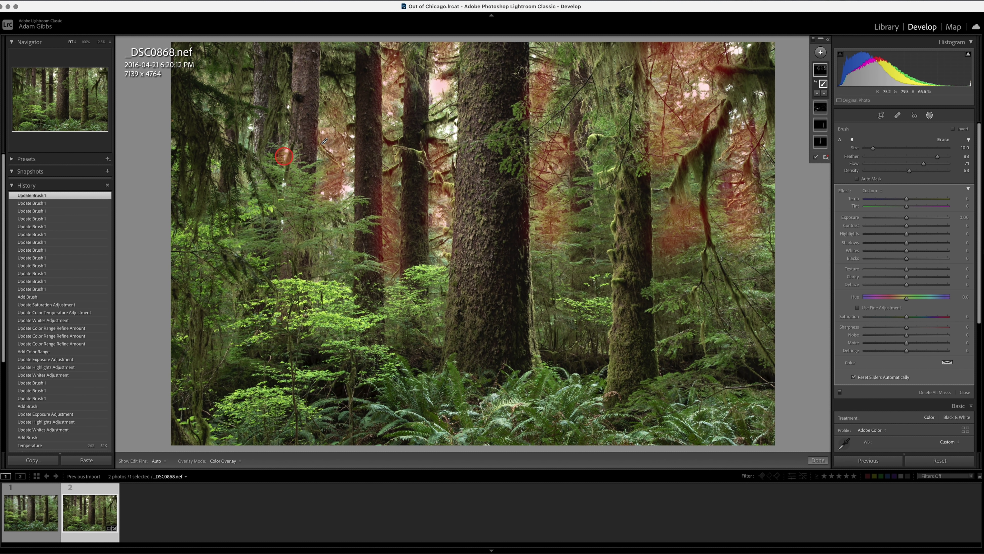
{"action": "left_click_drag", "start_coordinate": [270, 147], "coordinate": [265, 120]}
{"action": "mouse_move", "coordinate": [334, 127]}
{"action": "left_mouse_down"}
{"action": "mouse_move", "coordinate": [339, 101]}
{"action": "mouse_move", "coordinate": [328, 172]}
{"action": "left_mouse_up"}
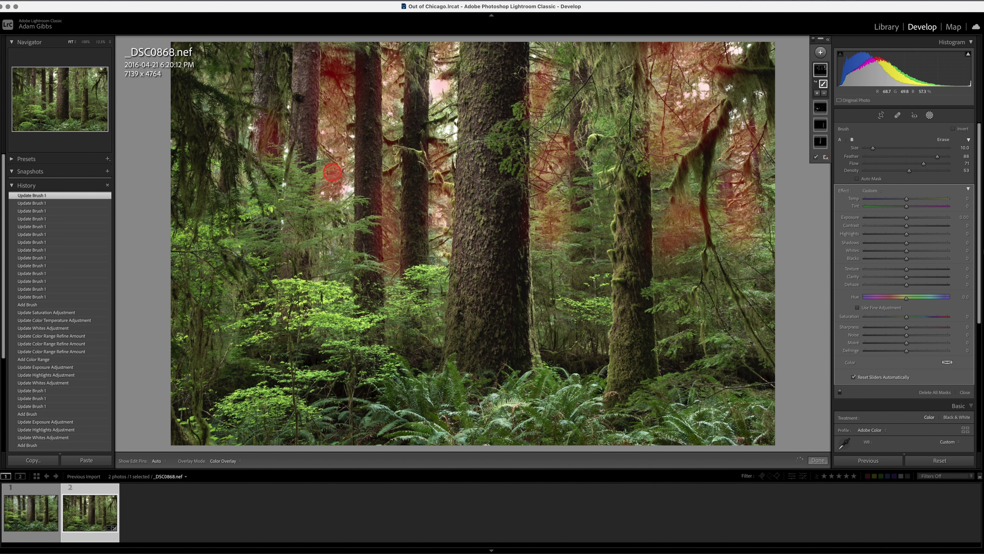
{"action": "key", "text": "h"}
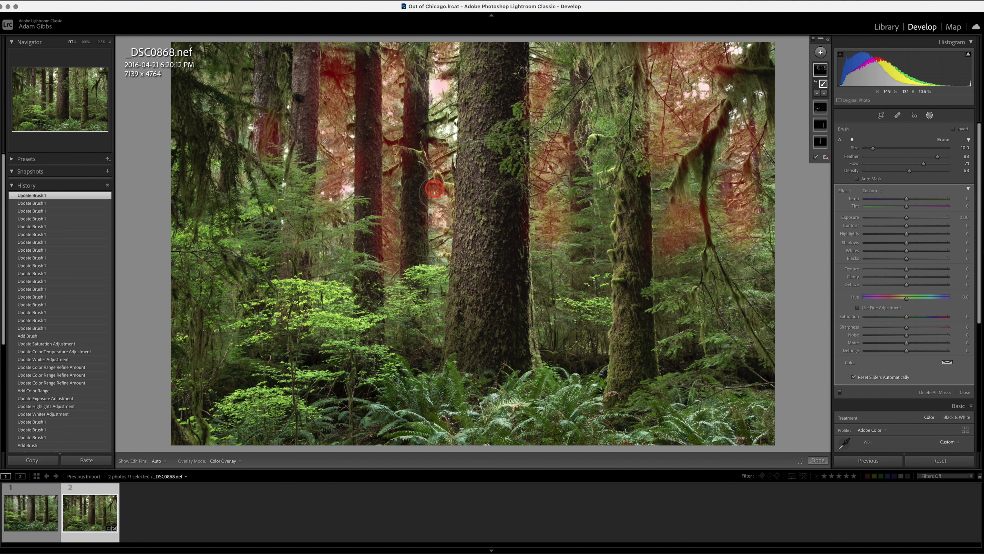
{"action": "mouse_move", "coordinate": [428, 211]}
{"action": "left_mouse_down"}
{"action": "mouse_move", "coordinate": [442, 163]}
{"action": "mouse_move", "coordinate": [446, 35]}
{"action": "mouse_move", "coordinate": [440, 225]}
{"action": "left_mouse_up"}
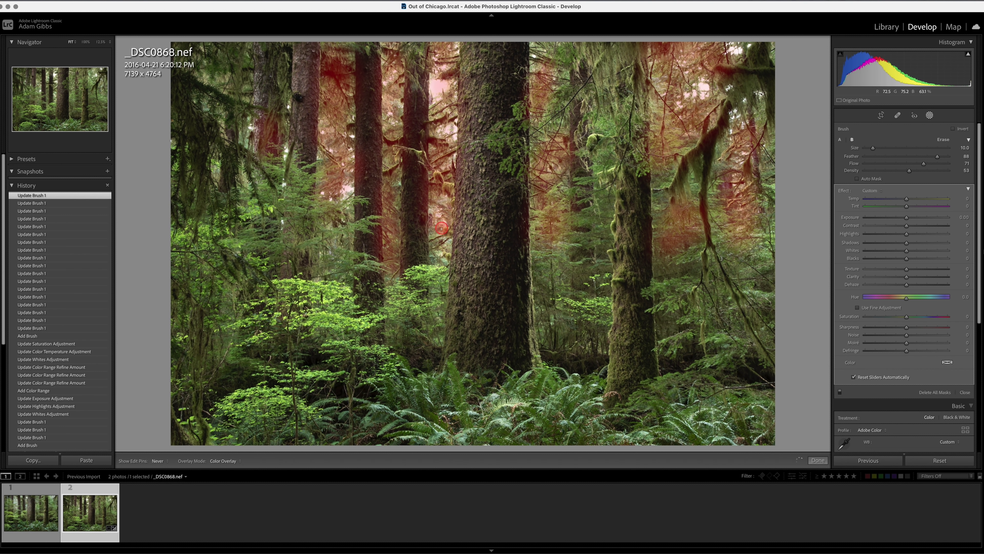
{"action": "key", "text": "h"}
{"action": "mouse_move", "coordinate": [385, 264]}
{"action": "left_mouse_down"}
{"action": "mouse_move", "coordinate": [349, 241]}
{"action": "mouse_move", "coordinate": [329, 163]}
{"action": "left_mouse_up"}
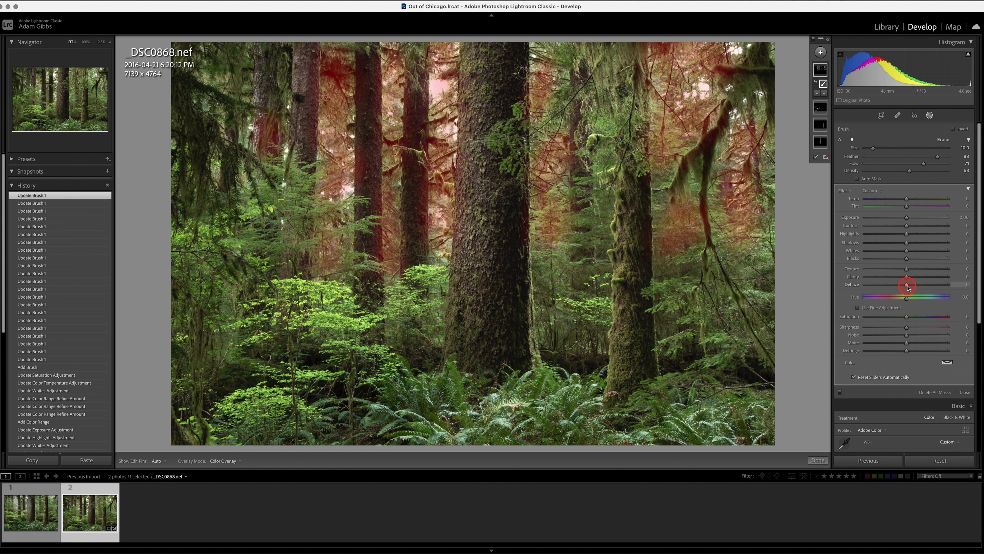
Step: Hide the mask overlay, then ease Dehaze and raise Whites and Exposure on the brushed trees
{"action": "key", "text": "o"}
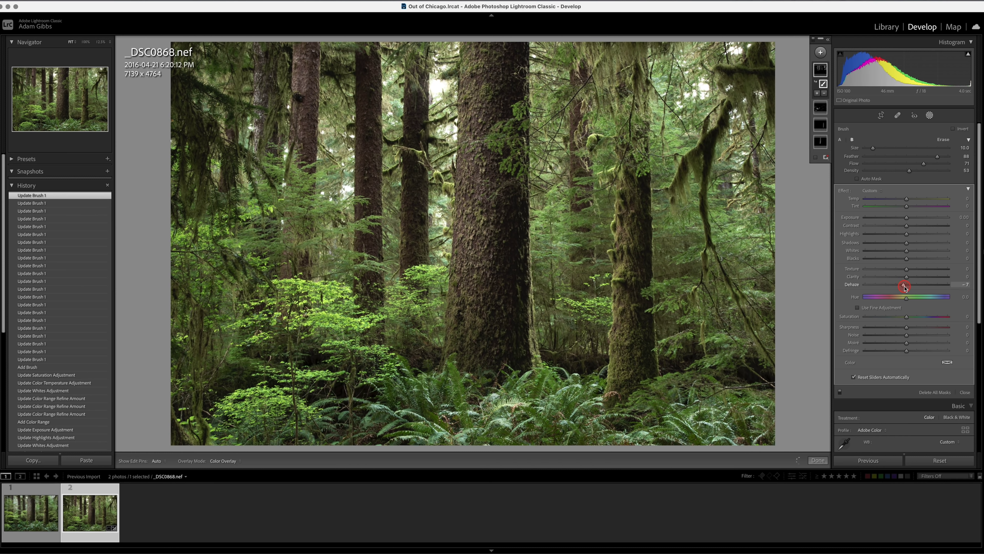
{"action": "left_click_drag", "start_coordinate": [899, 292], "coordinate": [899, 291]}
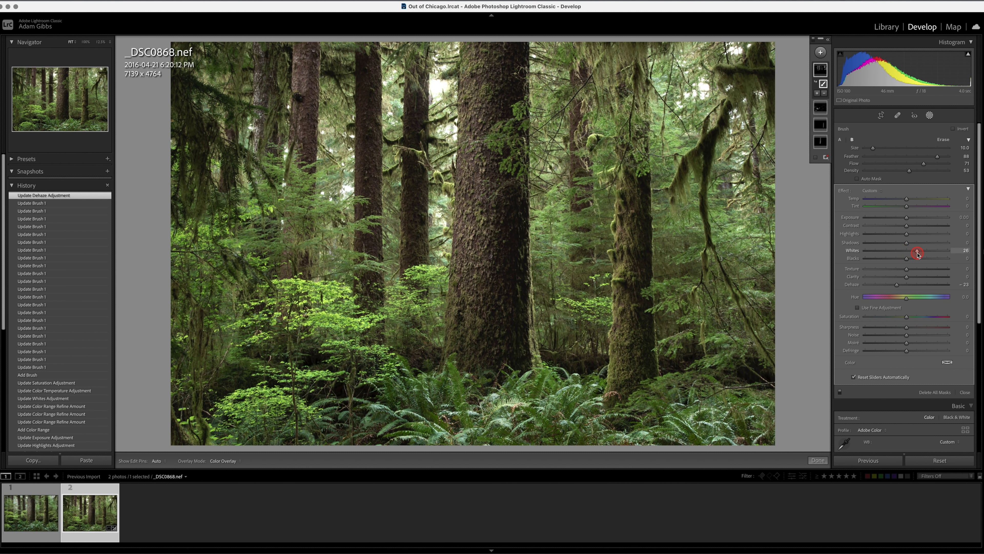
{"action": "mouse_move", "coordinate": [930, 254]}
{"action": "left_mouse_down"}
{"action": "mouse_move", "coordinate": [953, 258]}
{"action": "mouse_move", "coordinate": [924, 261]}
{"action": "left_mouse_up"}
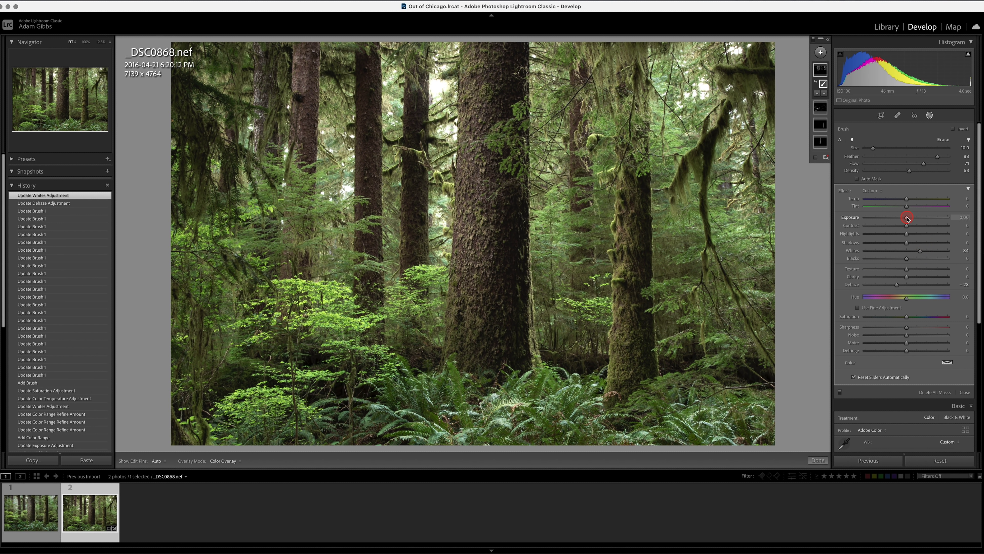
{"action": "left_click_drag", "start_coordinate": [907, 218], "coordinate": [913, 220]}
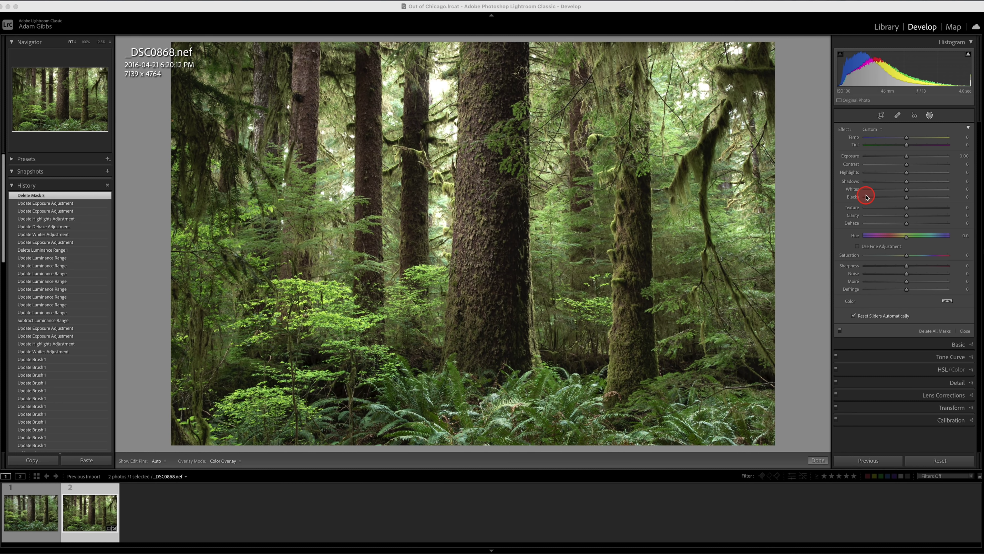
Step: Start another new brush mask from the mask types list
{"action": "left_click", "coordinate": [932, 116]}
{"action": "left_click", "coordinate": [932, 115]}
{"action": "left_click", "coordinate": [931, 116]}
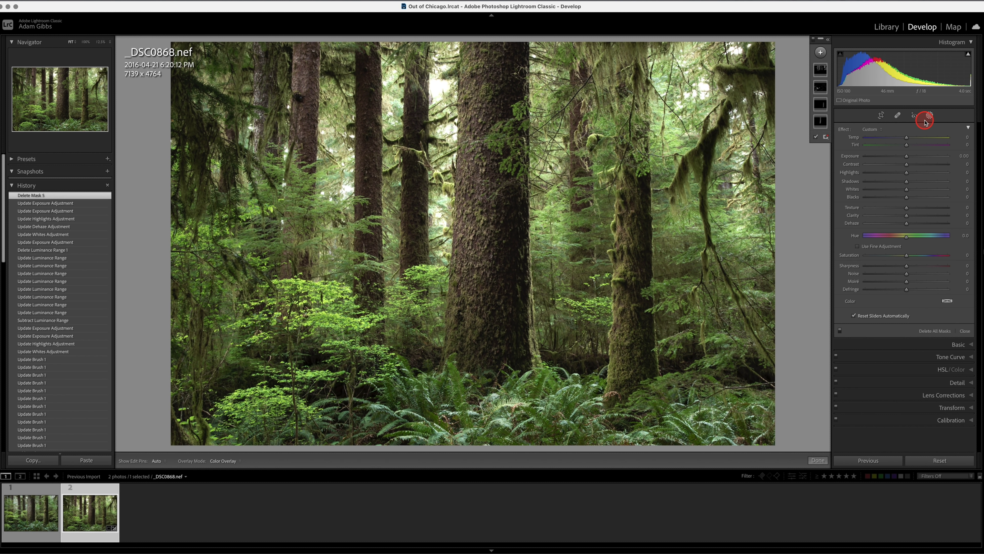
{"action": "left_click", "coordinate": [820, 52]}
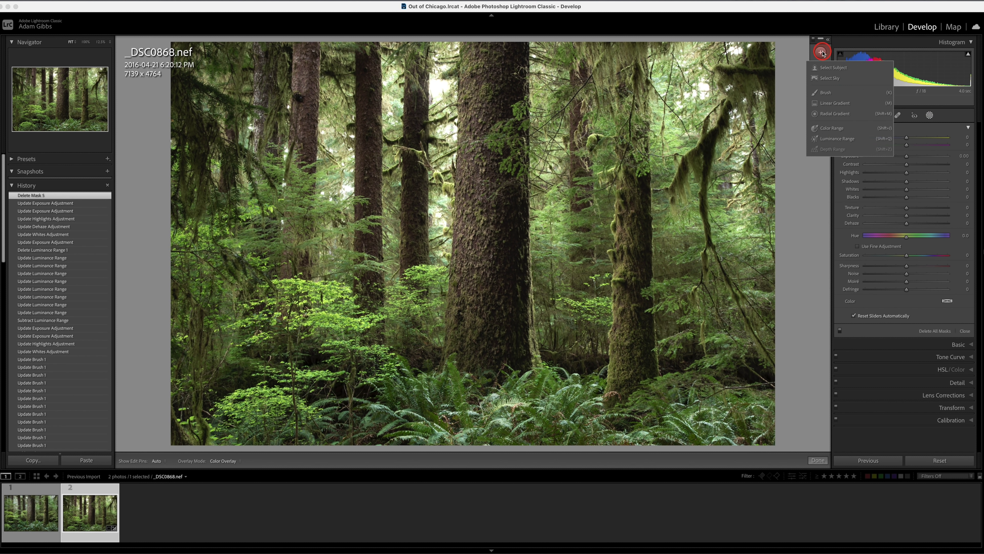
{"action": "left_click", "coordinate": [826, 94]}
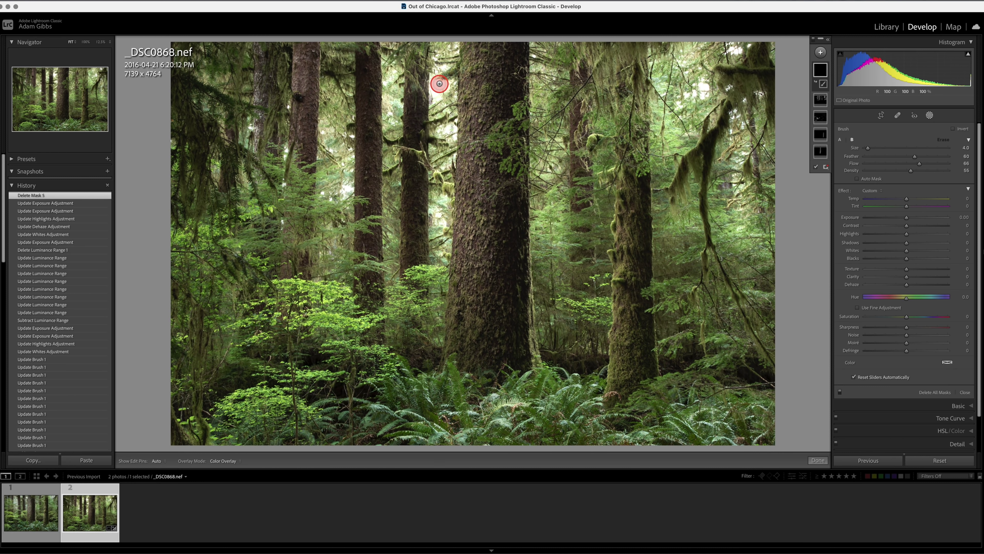
Step: Dab the brush mask over bright background gaps between the trunks and upper right
{"action": "key", "text": "h"}
{"action": "left_click_drag", "start_coordinate": [433, 84], "coordinate": [449, 84]}
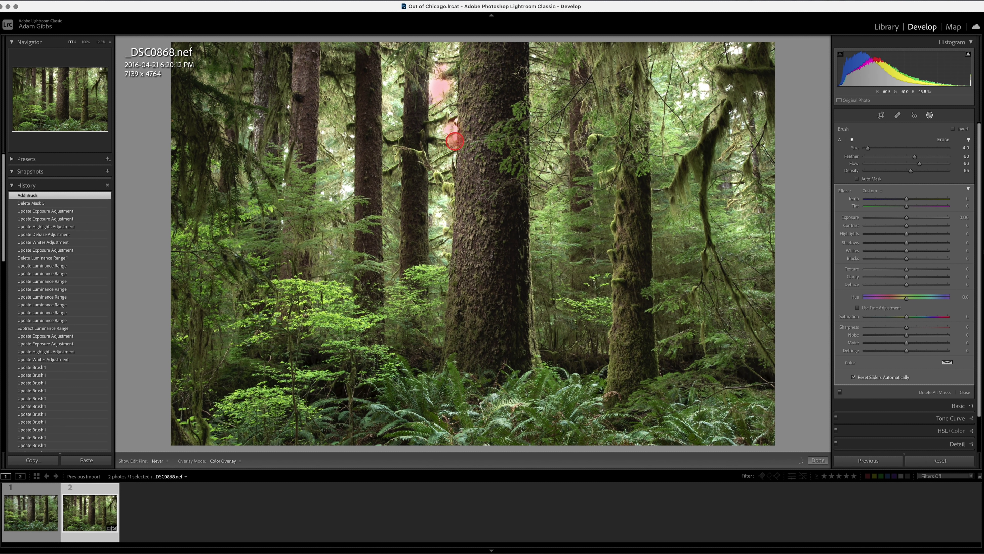
{"action": "key", "text": "h"}
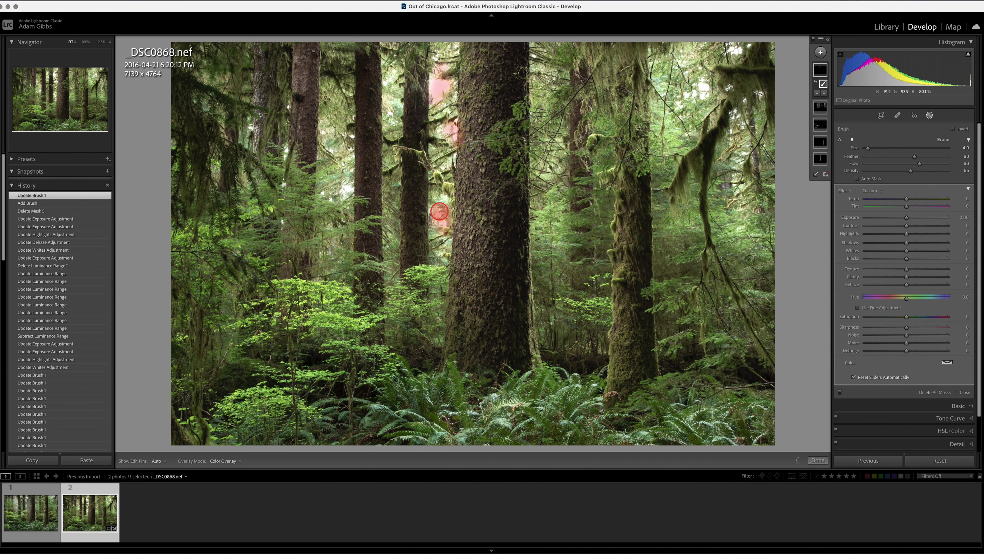
{"action": "left_click", "coordinate": [439, 211]}
{"action": "key", "text": "h"}
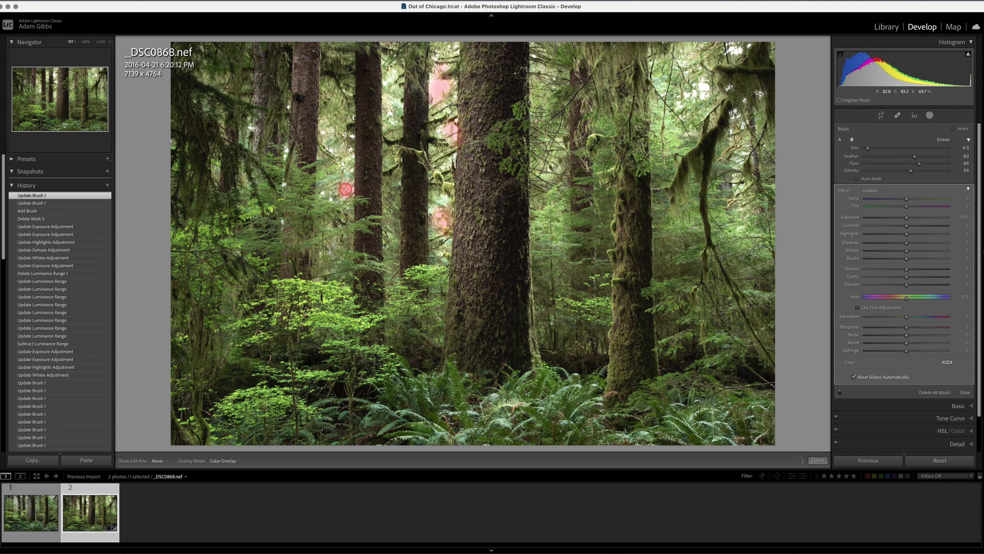
{"action": "left_click", "coordinate": [345, 189]}
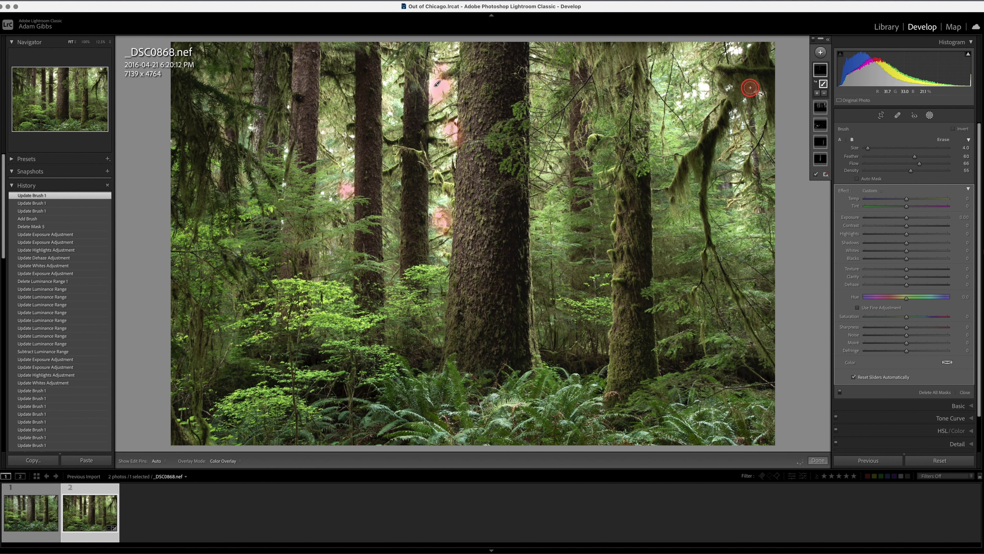
{"action": "left_click", "coordinate": [701, 98]}
{"action": "left_click", "coordinate": [688, 95]}
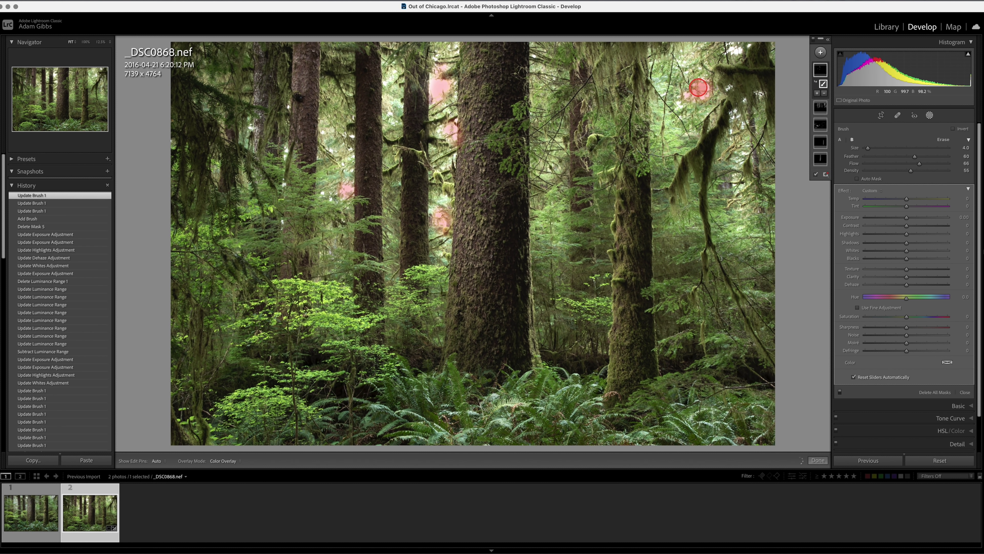
{"action": "left_click", "coordinate": [749, 57]}
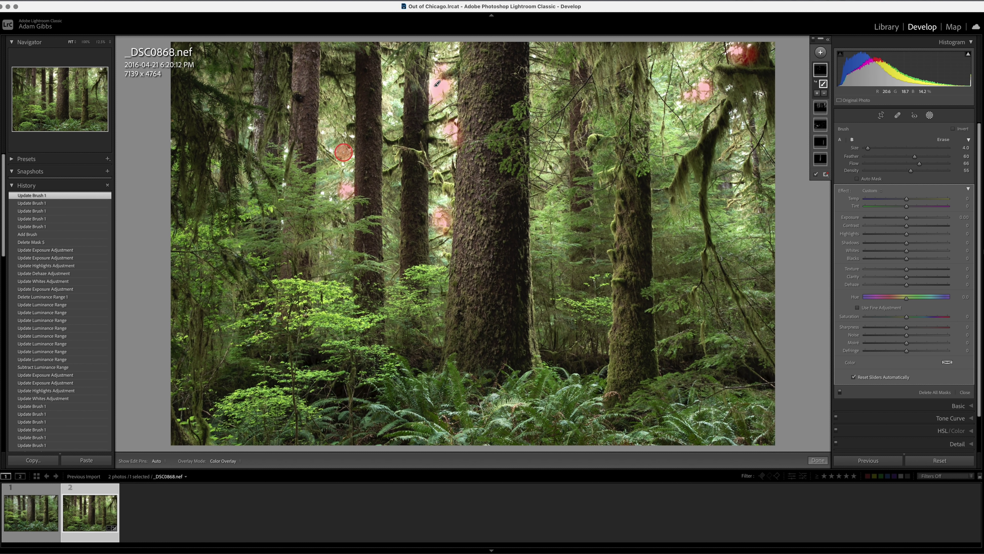
{"action": "left_click", "coordinate": [392, 111]}
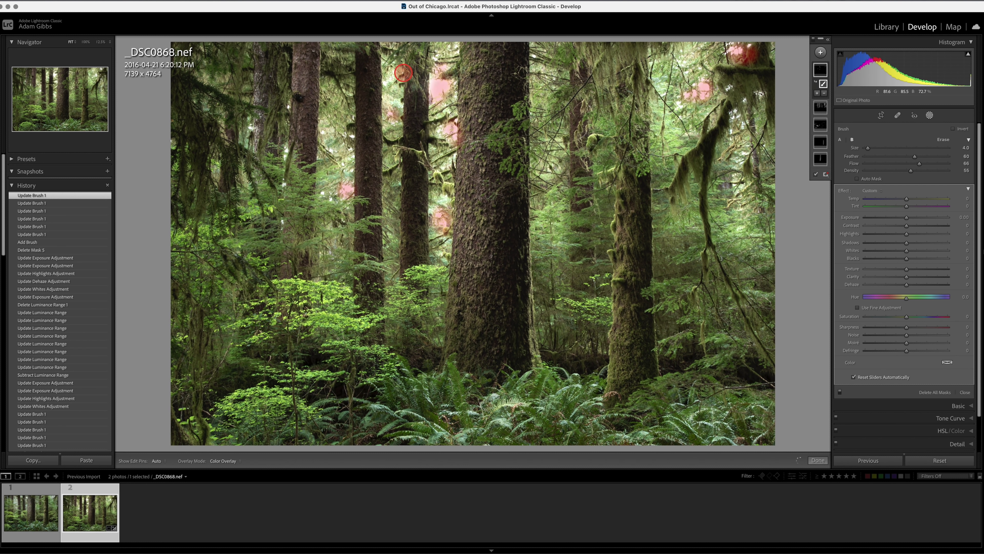
{"action": "key", "text": "h"}
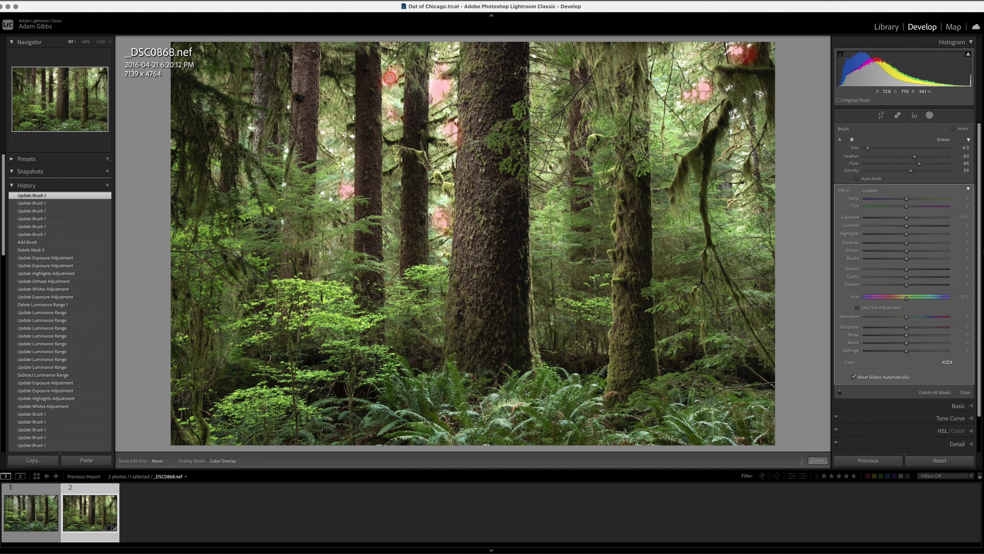
{"action": "left_click", "coordinate": [389, 77]}
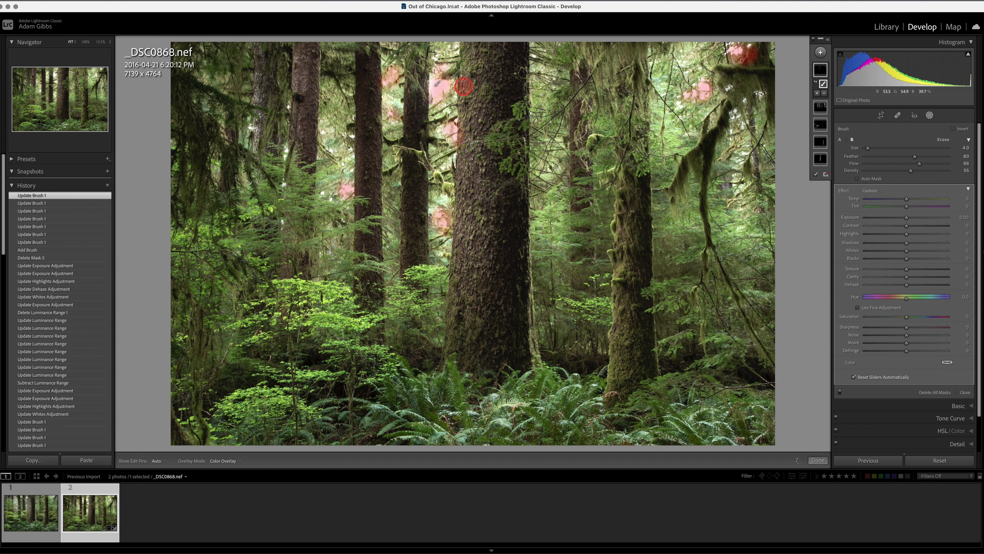
{"action": "left_click", "coordinate": [432, 83]}
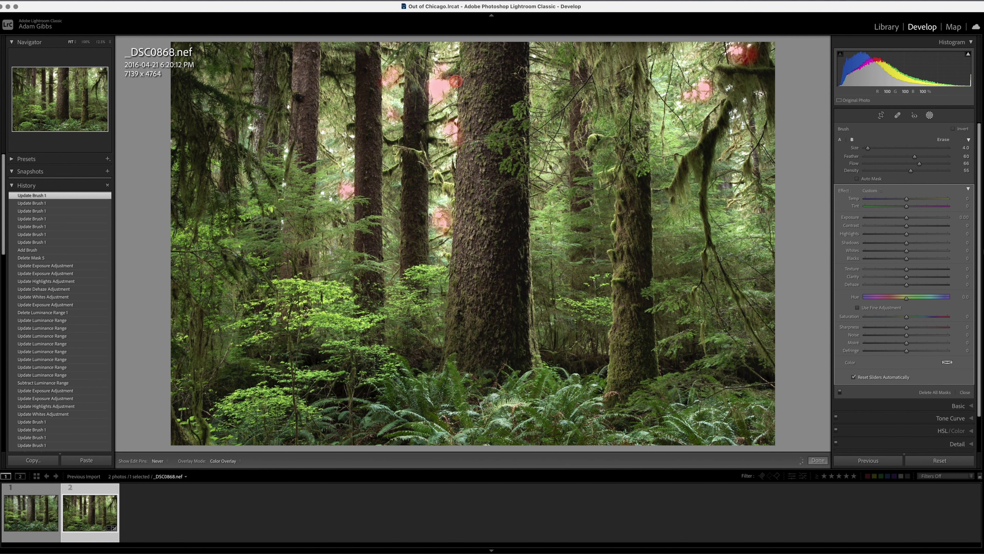
{"action": "left_click", "coordinate": [441, 131]}
{"action": "key", "text": "h"}
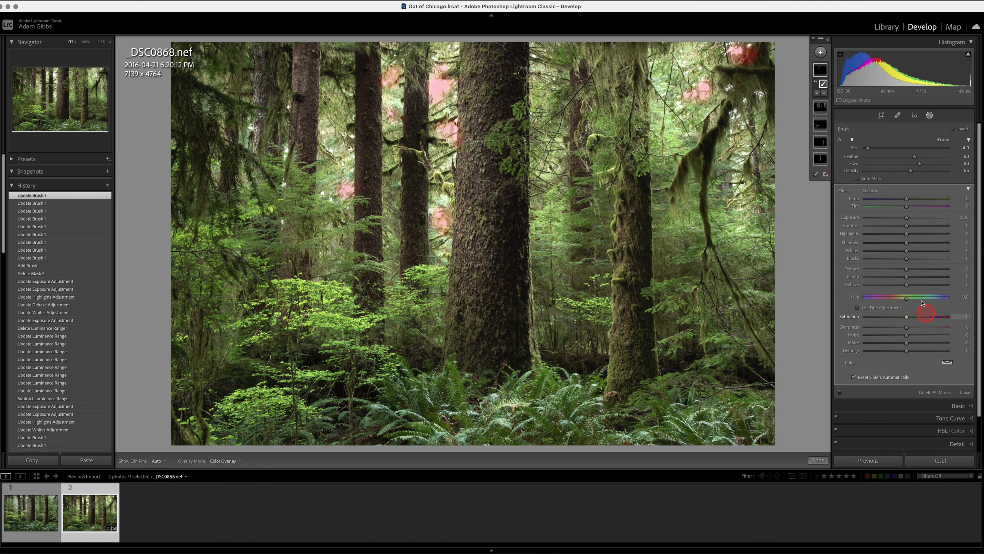
Step: Lower the mask's Dehaze, pull Whites to -45 and Highlights to -100
{"action": "left_click", "coordinate": [907, 286]}
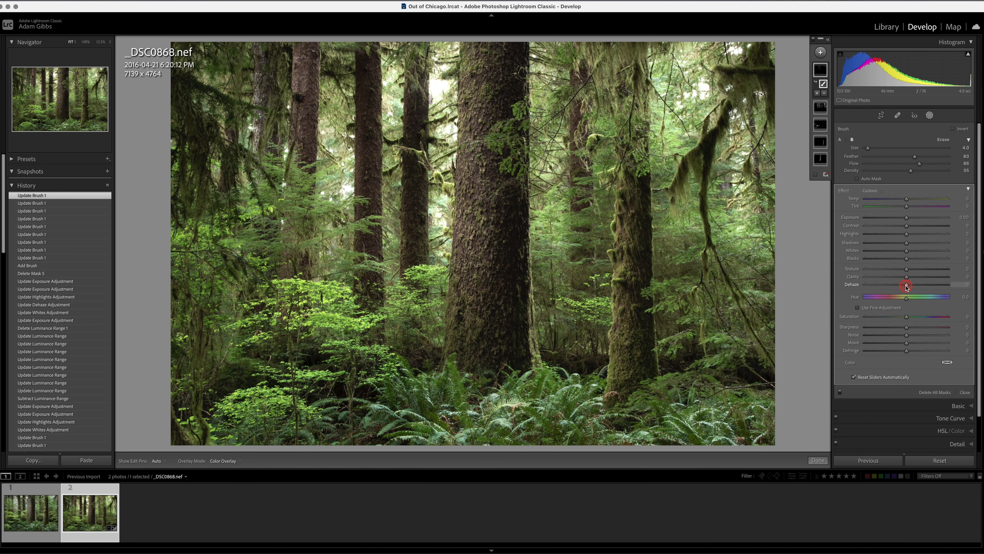
{"action": "left_click_drag", "start_coordinate": [883, 288], "coordinate": [791, 286]}
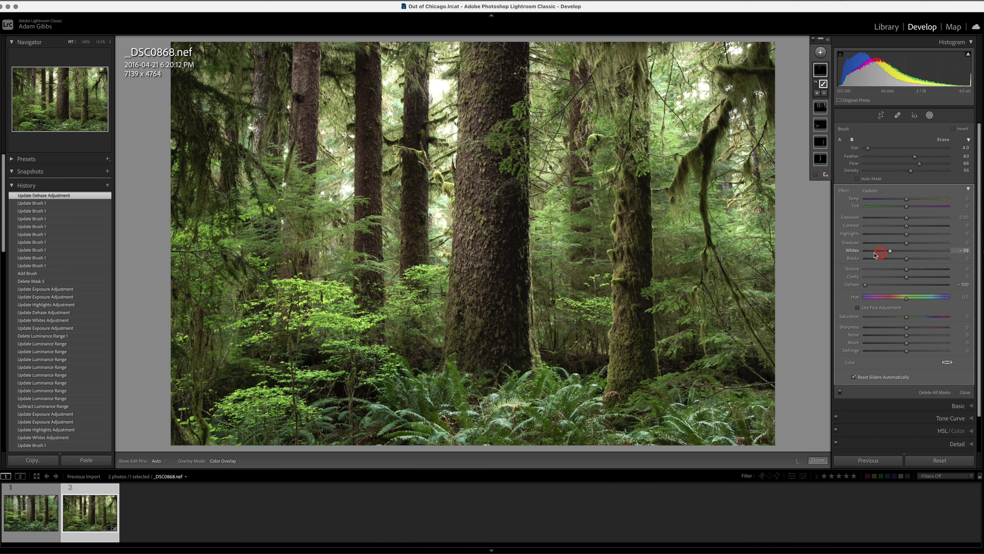
{"action": "left_click_drag", "start_coordinate": [874, 254], "coordinate": [871, 255]}
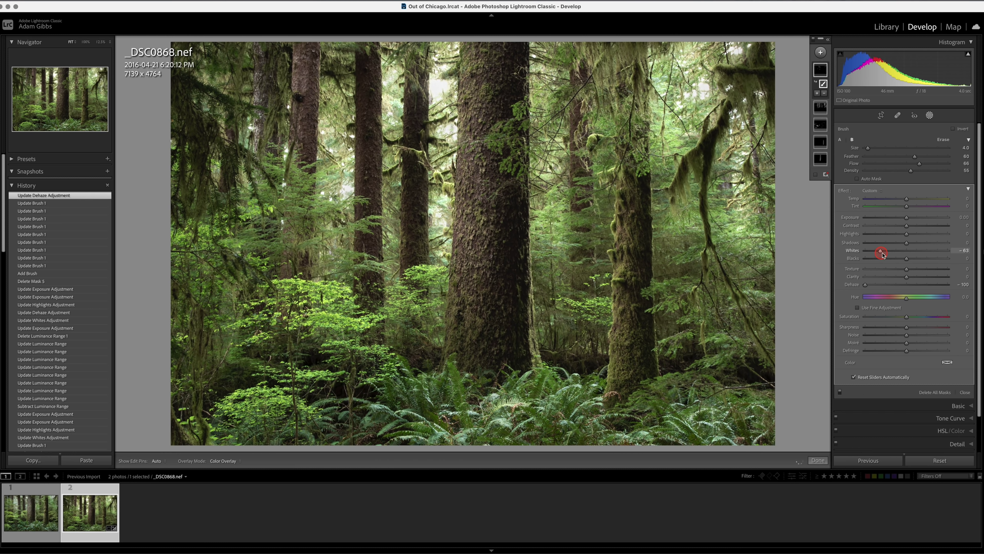
{"action": "left_click_drag", "start_coordinate": [882, 255], "coordinate": [890, 257]}
{"action": "left_click", "coordinate": [907, 236]}
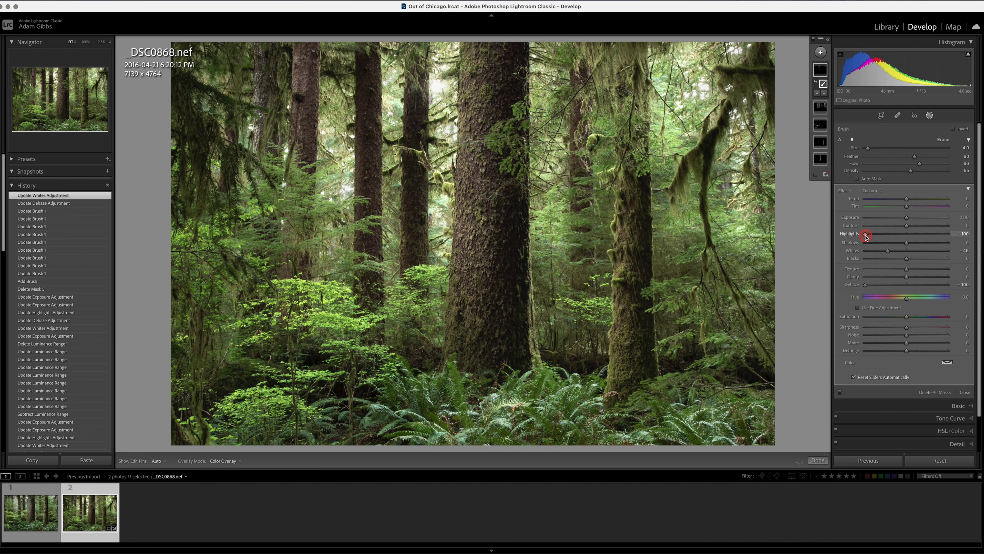
{"action": "left_click_drag", "start_coordinate": [863, 237], "coordinate": [808, 237]}
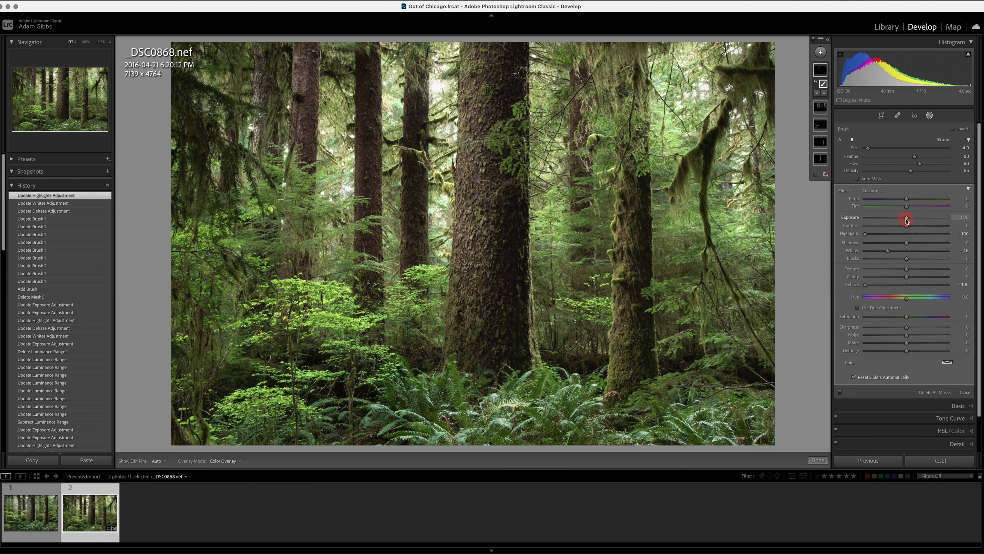
Step: Reset the mask Exposure to 0 and settle the final Dehaze value
{"action": "mouse_move", "coordinate": [900, 220]}
{"action": "left_mouse_down"}
{"action": "mouse_move", "coordinate": [874, 222]}
{"action": "mouse_move", "coordinate": [907, 225]}
{"action": "left_mouse_up"}
{"action": "left_click_drag", "start_coordinate": [906, 226], "coordinate": [907, 226]}
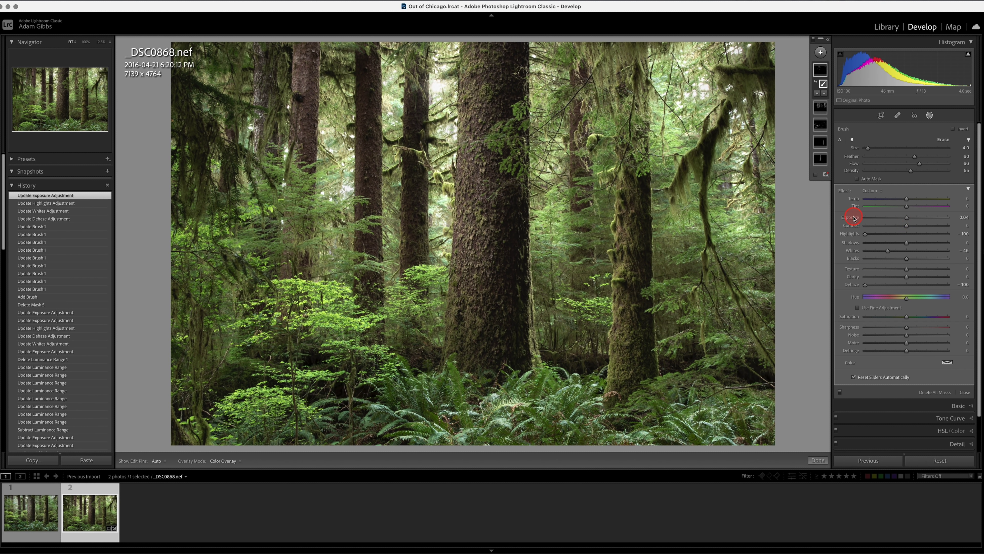
{"action": "double_click", "coordinate": [854, 218]}
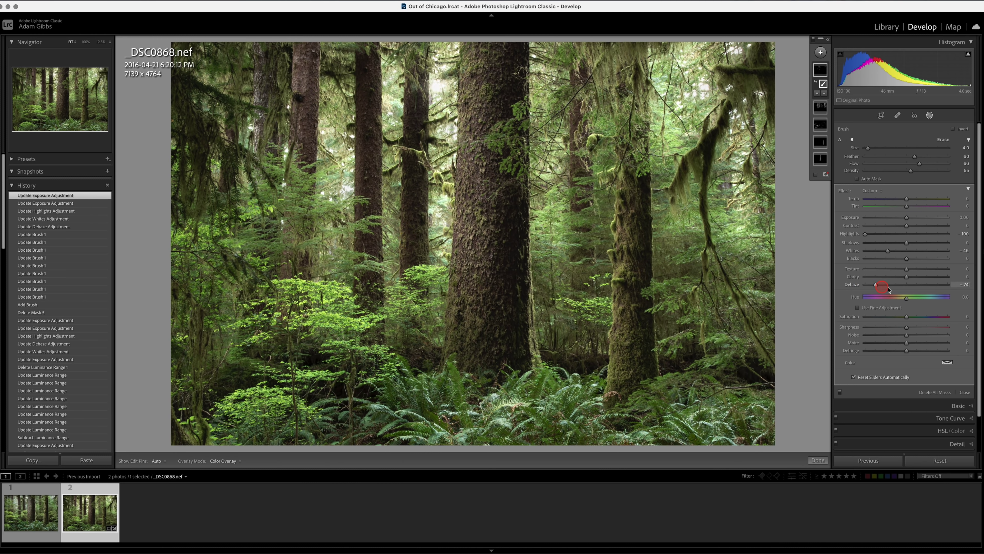
{"action": "left_click_drag", "start_coordinate": [888, 287], "coordinate": [816, 307]}
{"action": "left_click_drag", "start_coordinate": [885, 307], "coordinate": [983, 304]}
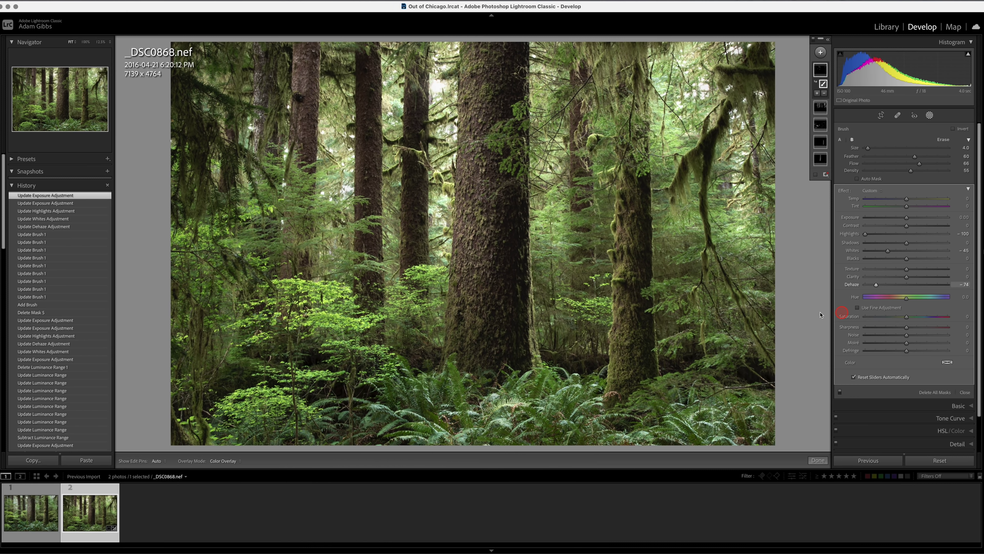
{"action": "mouse_move", "coordinate": [820, 315]}
{"action": "left_mouse_down"}
{"action": "mouse_move", "coordinate": [806, 310]}
{"action": "mouse_move", "coordinate": [969, 314]}
{"action": "mouse_move", "coordinate": [854, 294]}
{"action": "mouse_move", "coordinate": [983, 306]}
{"action": "left_mouse_up"}
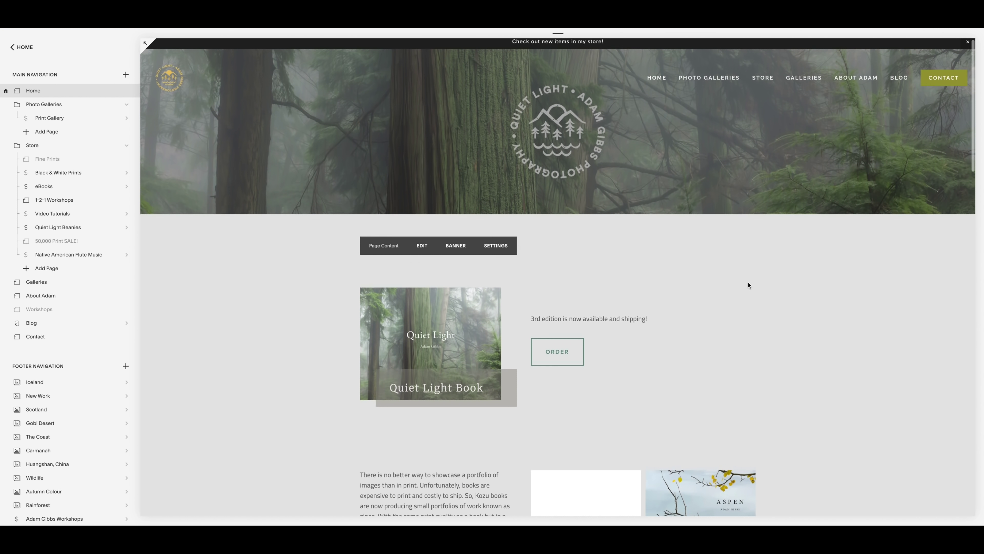
Step: Upload all 42 new images into the New Work gallery and open an image's settings
{"action": "scroll", "coordinate": [748, 283], "scroll_direction": "down", "scroll_amount": 5}
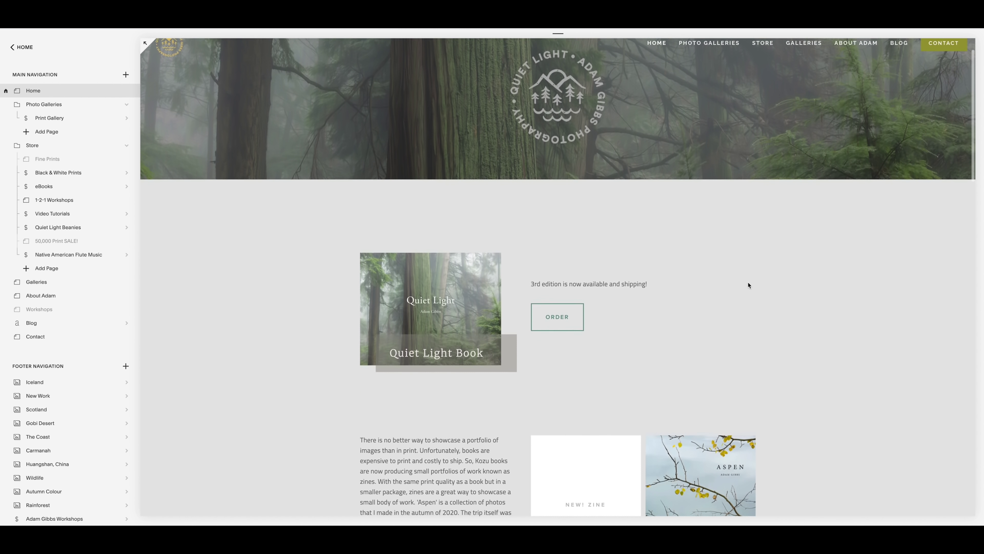
{"action": "scroll", "coordinate": [751, 286], "scroll_direction": "down", "scroll_amount": 10}
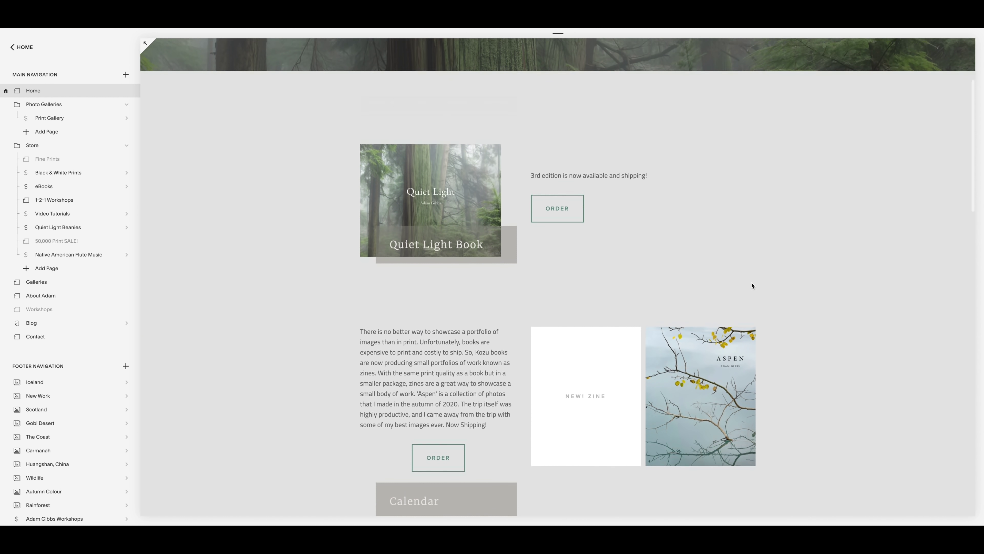
{"action": "scroll", "coordinate": [752, 285], "scroll_direction": "down", "scroll_amount": 12}
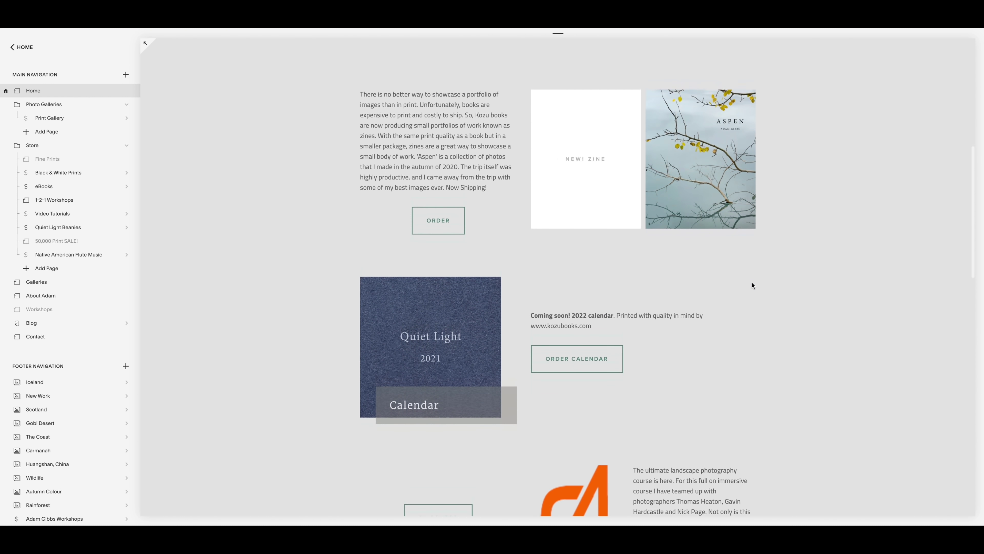
{"action": "scroll", "coordinate": [752, 282], "scroll_direction": "down", "scroll_amount": 8}
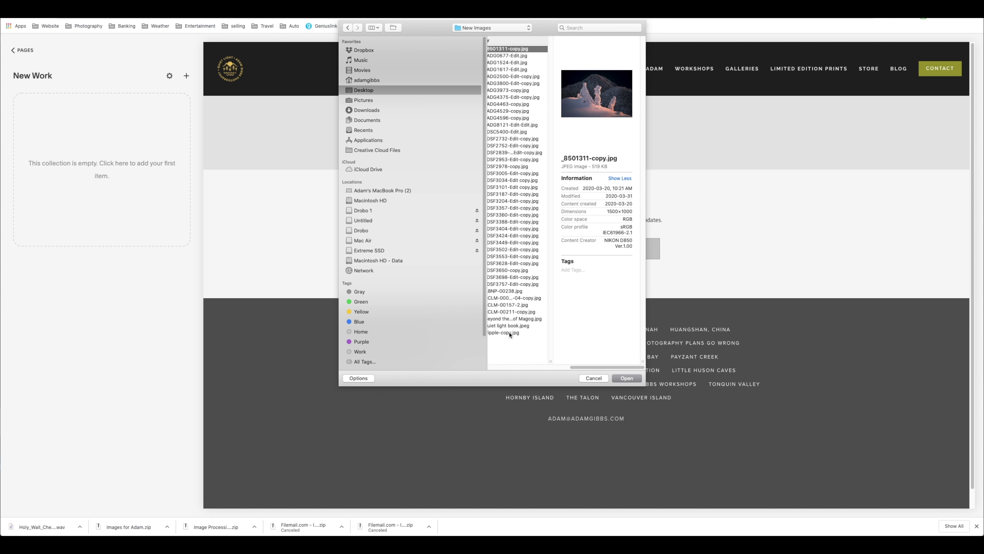
{"action": "left_click", "coordinate": [510, 333], "text": "shift"}
{"action": "left_click_drag", "start_coordinate": [517, 201], "coordinate": [110, 204]}
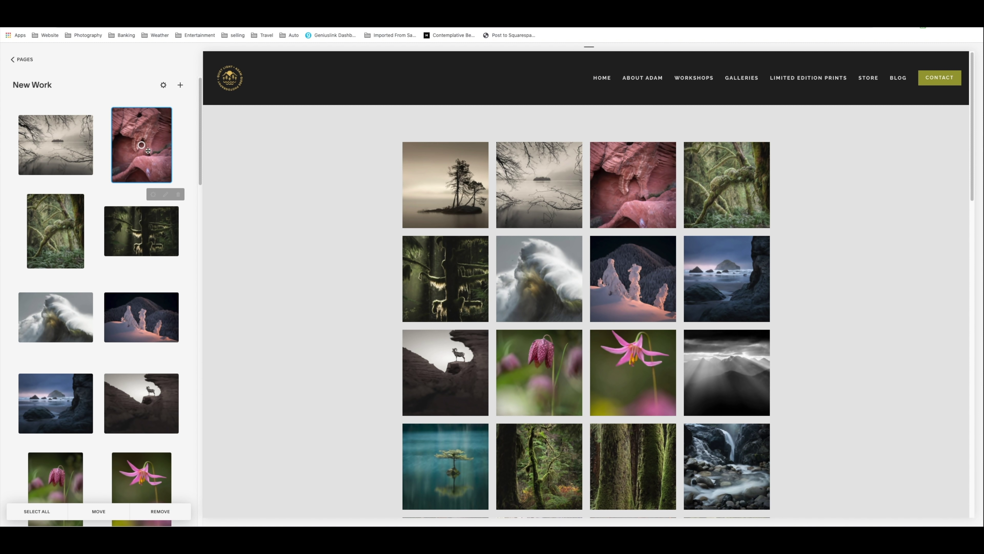
{"action": "left_click", "coordinate": [159, 170]}
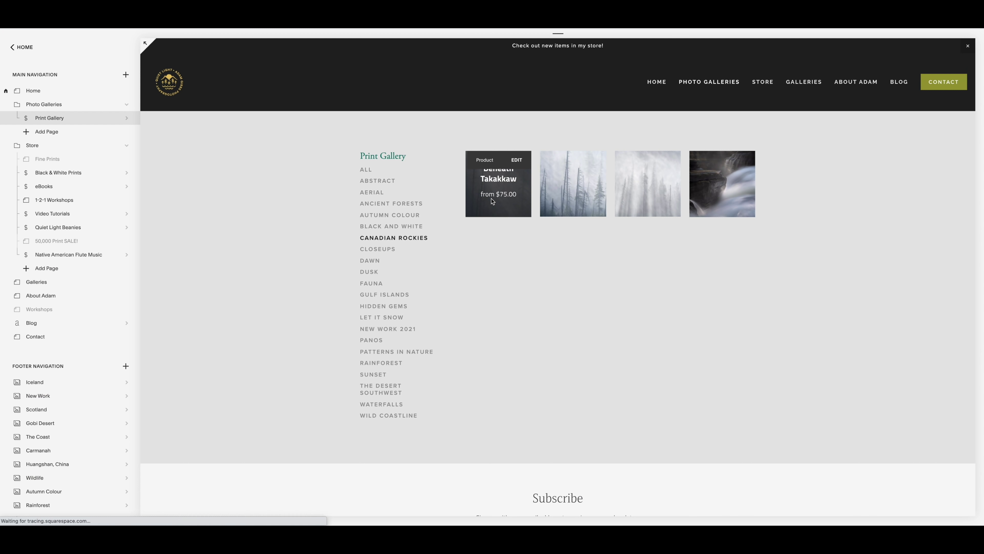
Step: Open the Beneath Takakkaw product page and view its photo full size
{"action": "left_click", "coordinate": [492, 201]}
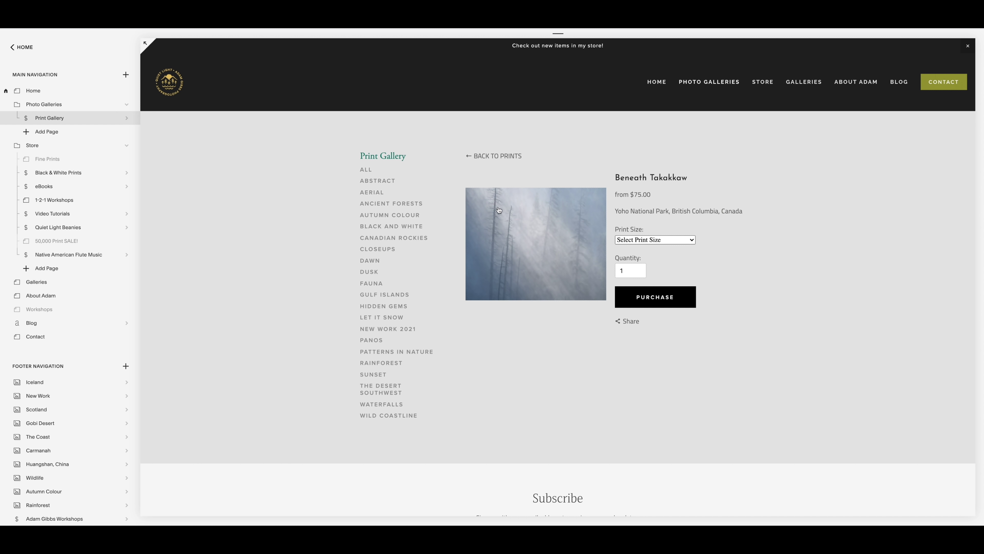
{"action": "left_click", "coordinate": [507, 223]}
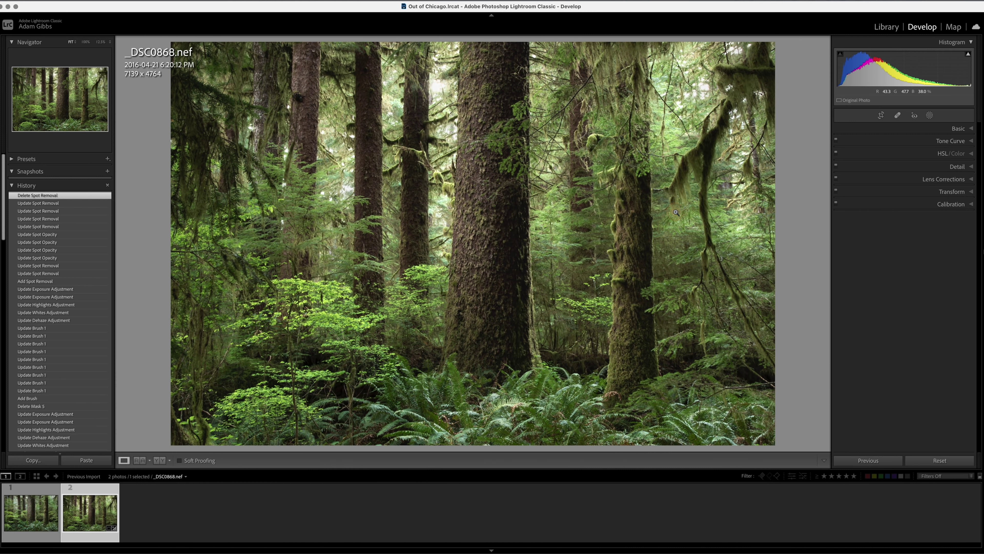
Step: Compare Before/After with the backslash key, expand Basic, and reopen the brush masks
{"action": "key", "text": "backslash"}
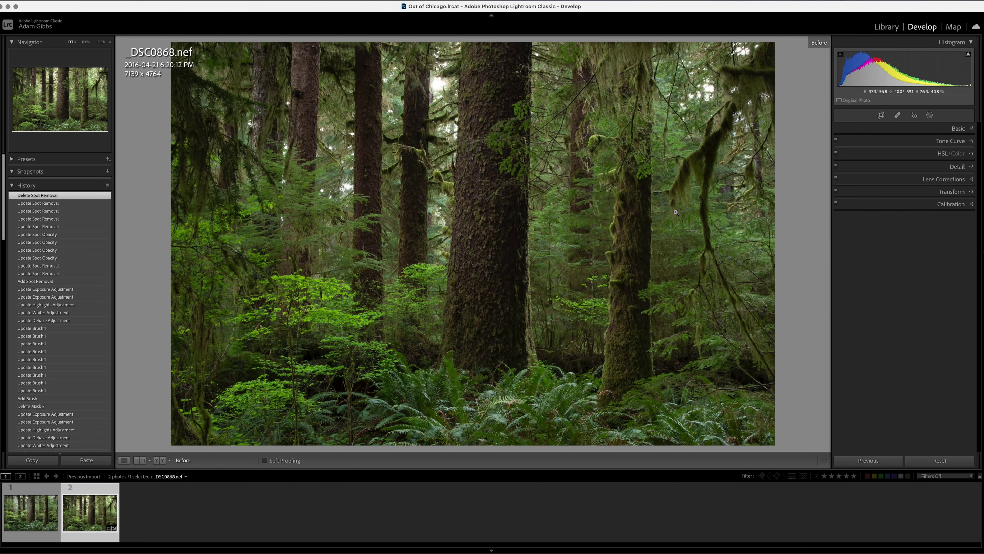
{"action": "key", "text": "backslash"}
{"action": "key", "text": "backslash"}
{"action": "key", "text": "backslash"}
{"action": "key", "text": "backslash"}
{"action": "key", "text": "backslash"}
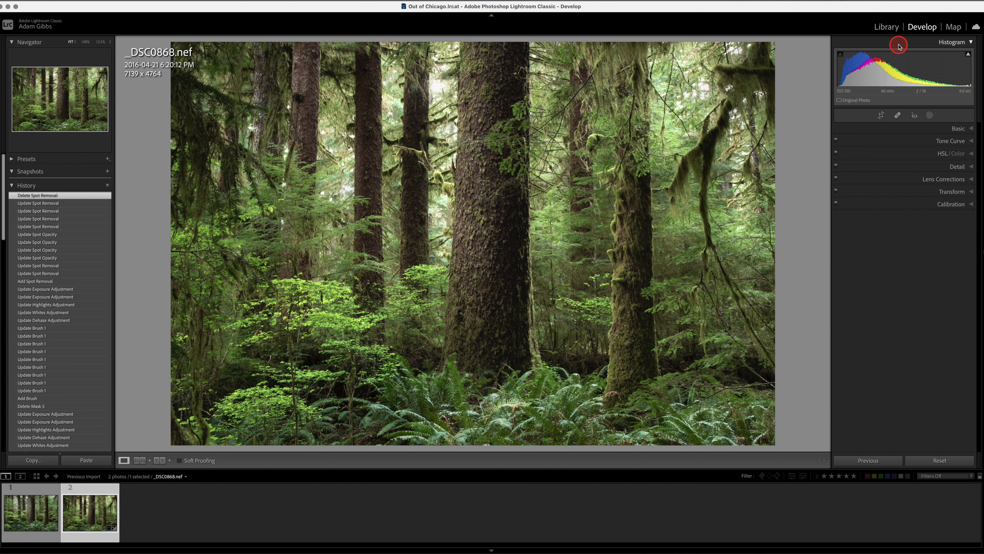
{"action": "left_click", "coordinate": [971, 129]}
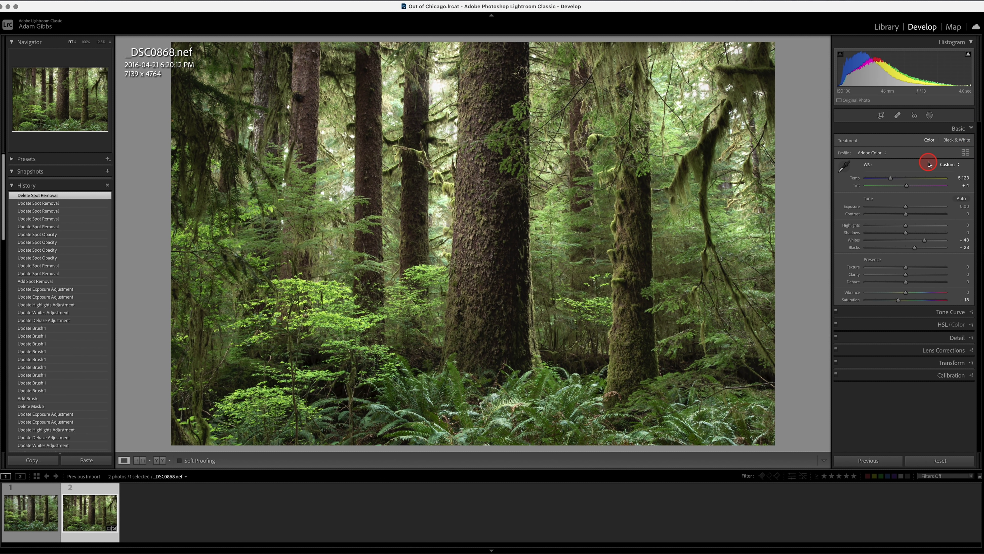
{"action": "left_click", "coordinate": [930, 115]}
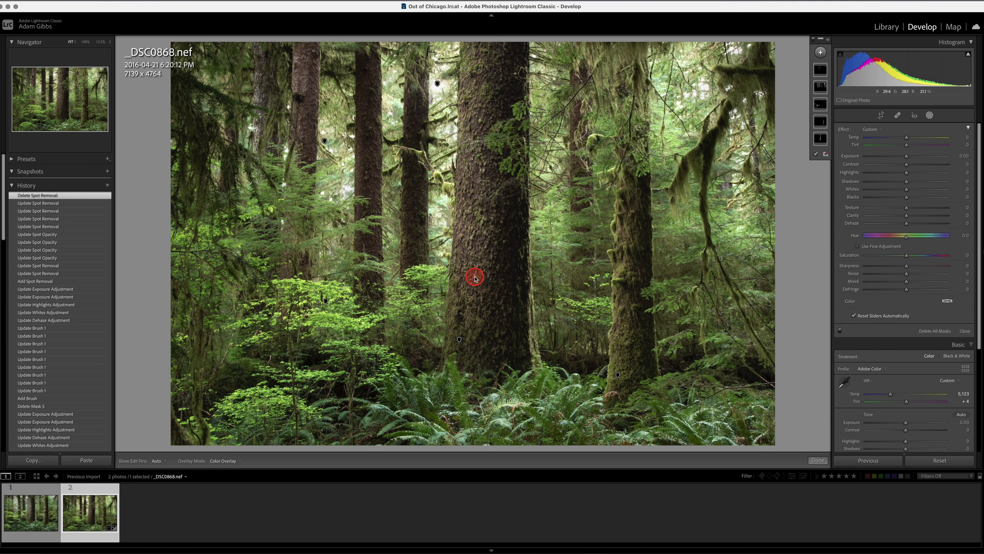
Step: Set the central trunk mask's Exposure to 1.32 and another brush mask's to 0.68
{"action": "left_click", "coordinate": [818, 141]}
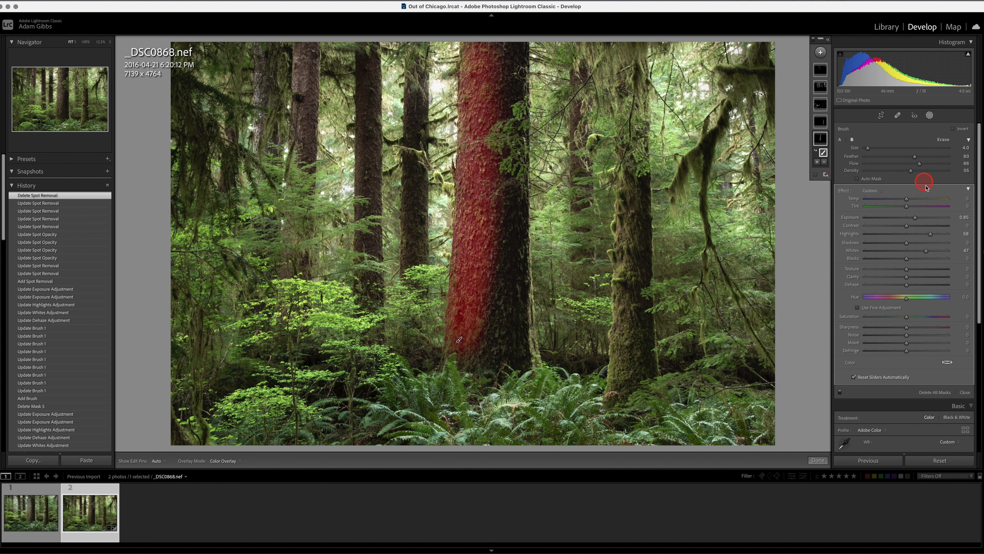
{"action": "left_click", "coordinate": [916, 219]}
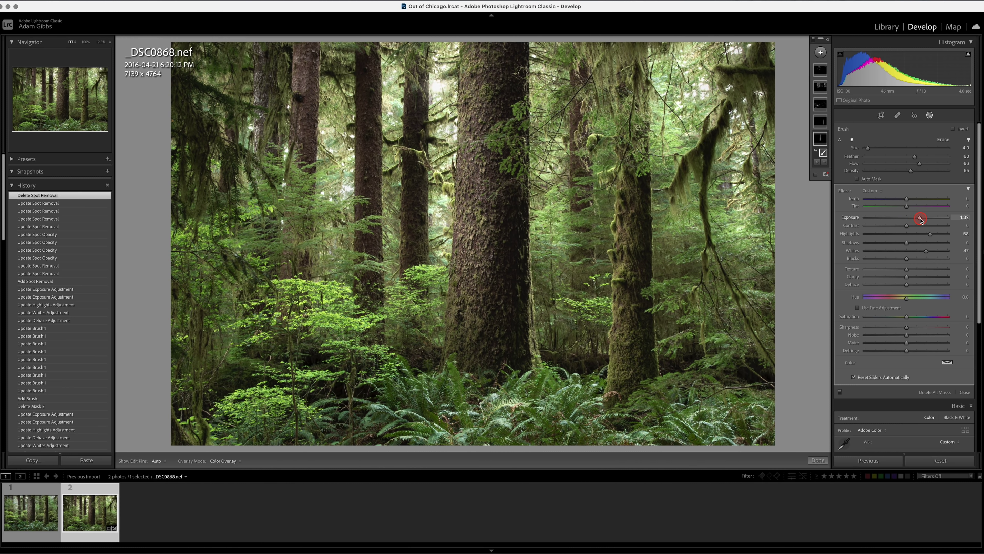
{"action": "left_click_drag", "start_coordinate": [921, 220], "coordinate": [921, 220]}
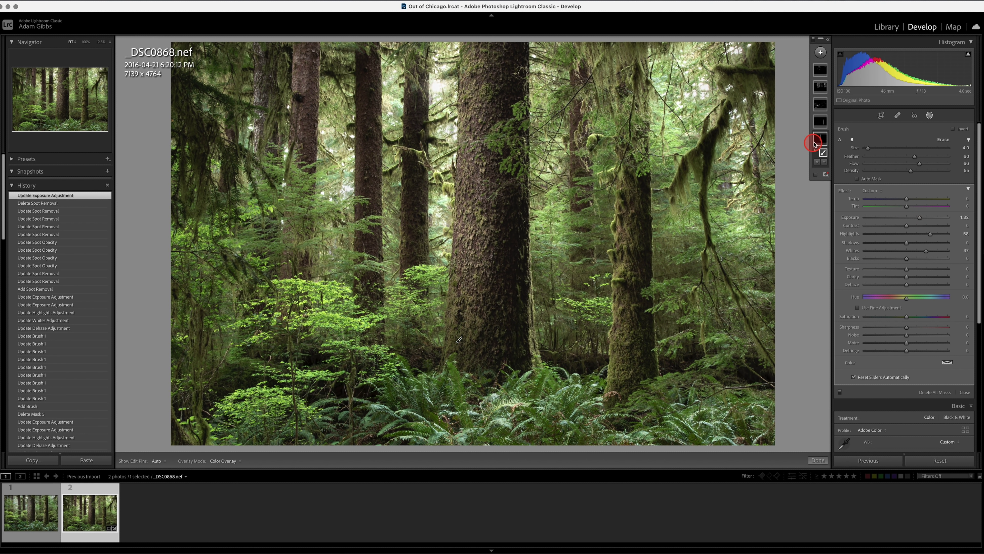
{"action": "left_click", "coordinate": [822, 123]}
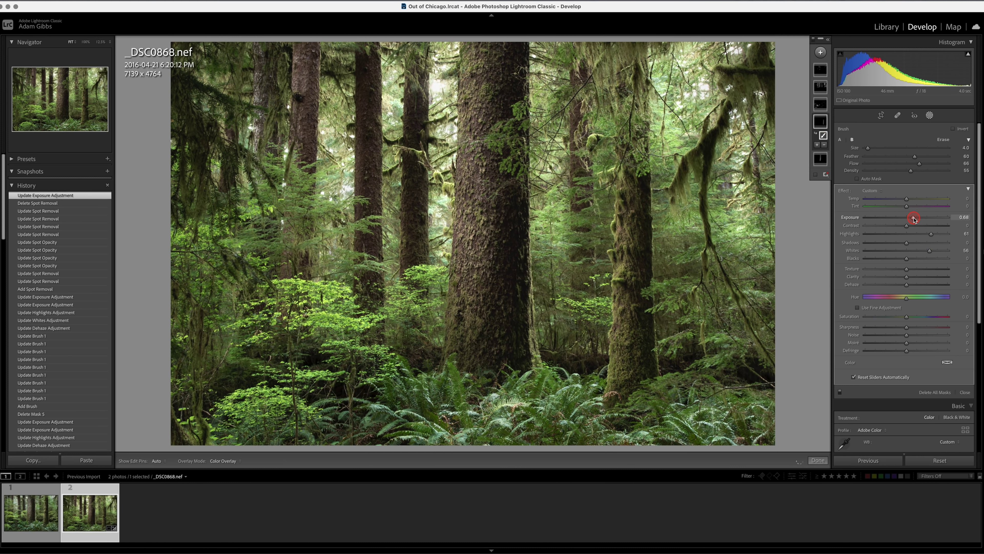
{"action": "left_click_drag", "start_coordinate": [914, 219], "coordinate": [914, 220]}
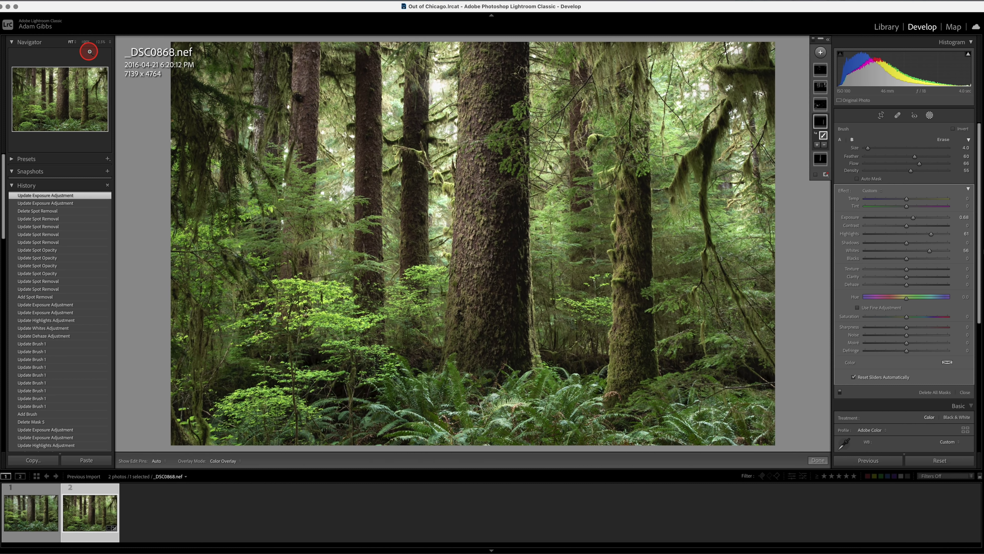
Step: Zoom to 12.5% and add a radial gradient positioned over the central trunk
{"action": "left_click", "coordinate": [100, 43]}
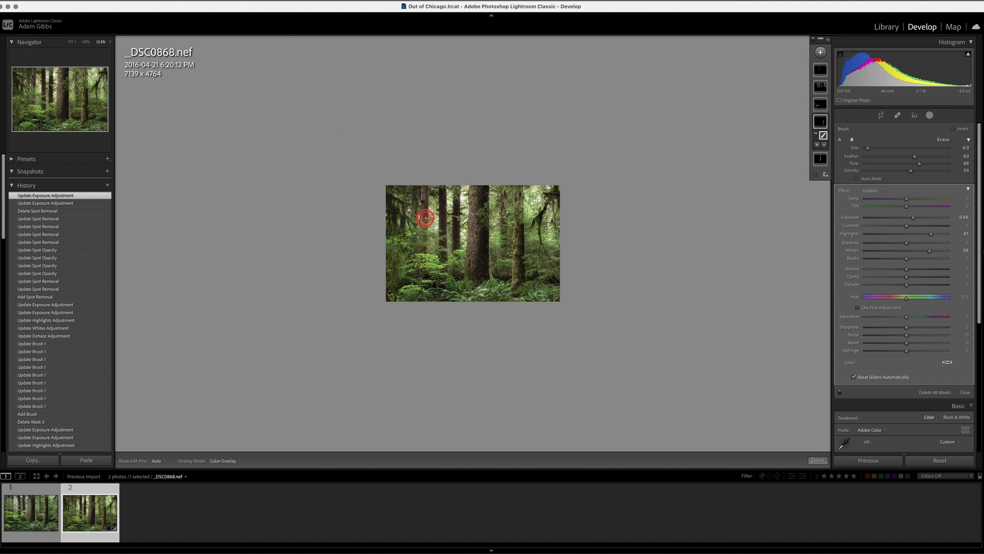
{"action": "left_click", "coordinate": [929, 116]}
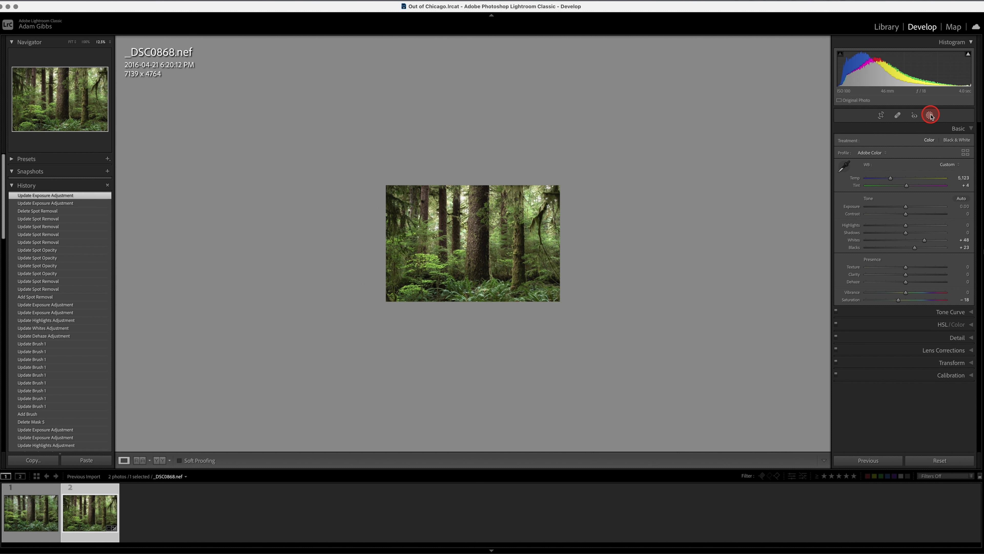
{"action": "left_click", "coordinate": [930, 115]}
{"action": "left_click", "coordinate": [821, 53]}
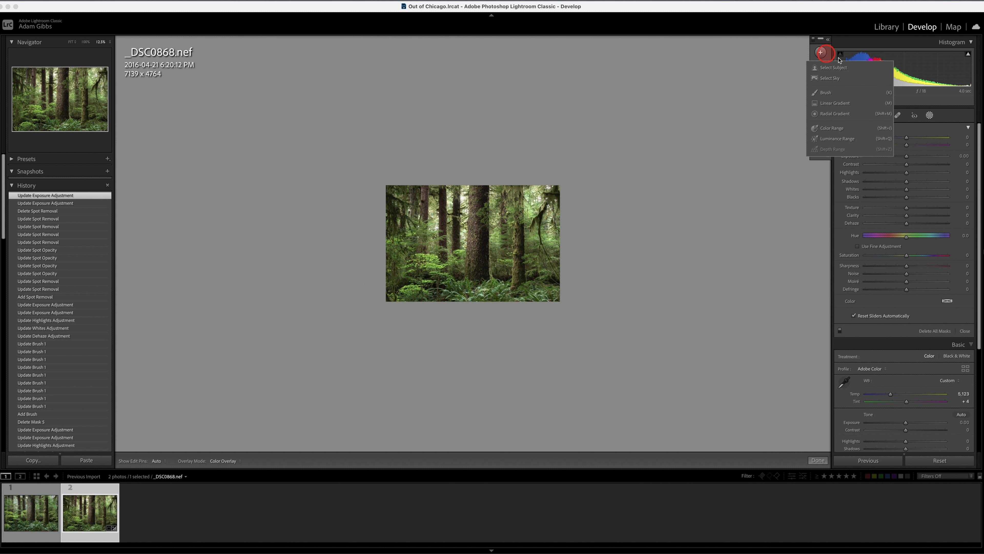
{"action": "left_click", "coordinate": [831, 118]}
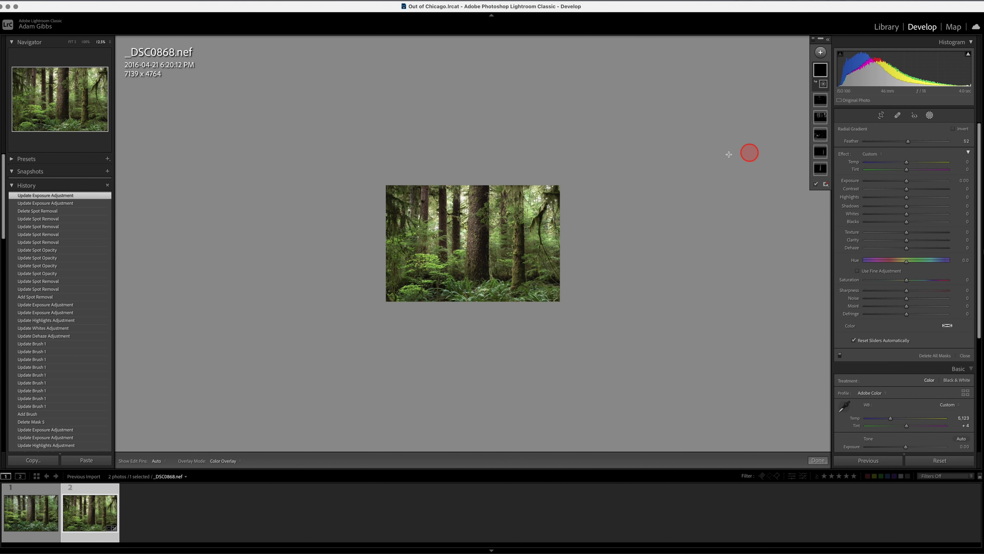
{"action": "left_click_drag", "start_coordinate": [469, 136], "coordinate": [498, 182]}
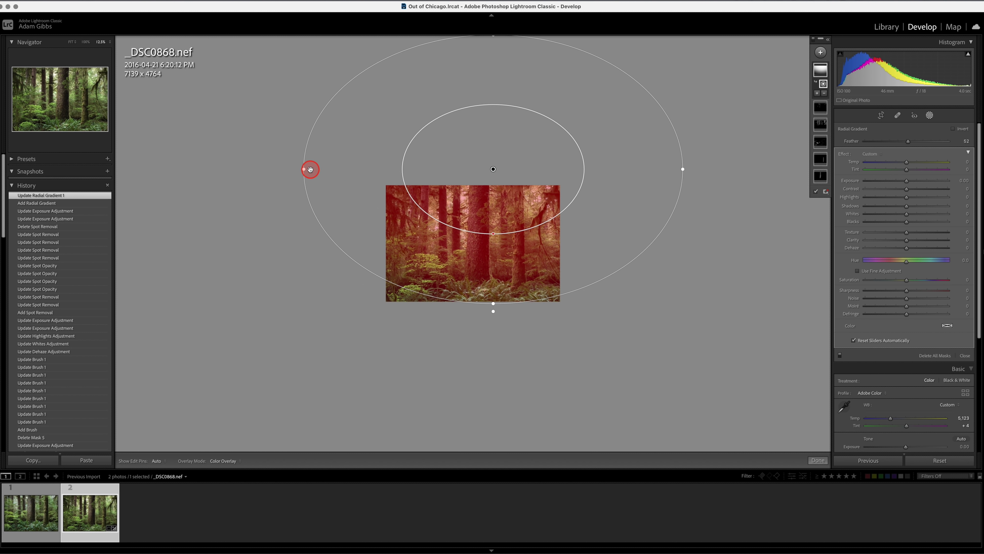
{"action": "left_click_drag", "start_coordinate": [310, 167], "coordinate": [379, 182]}
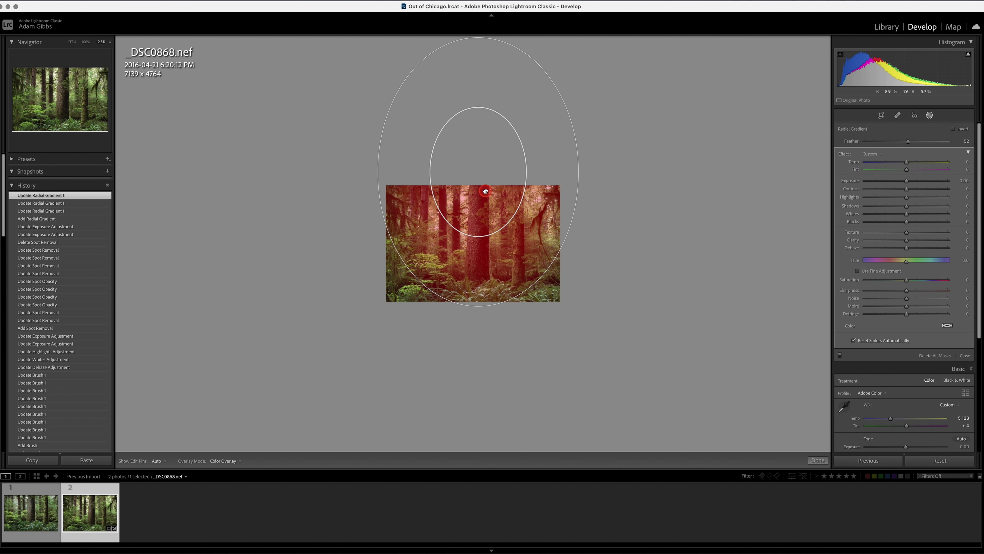
{"action": "left_click_drag", "start_coordinate": [485, 190], "coordinate": [488, 205]}
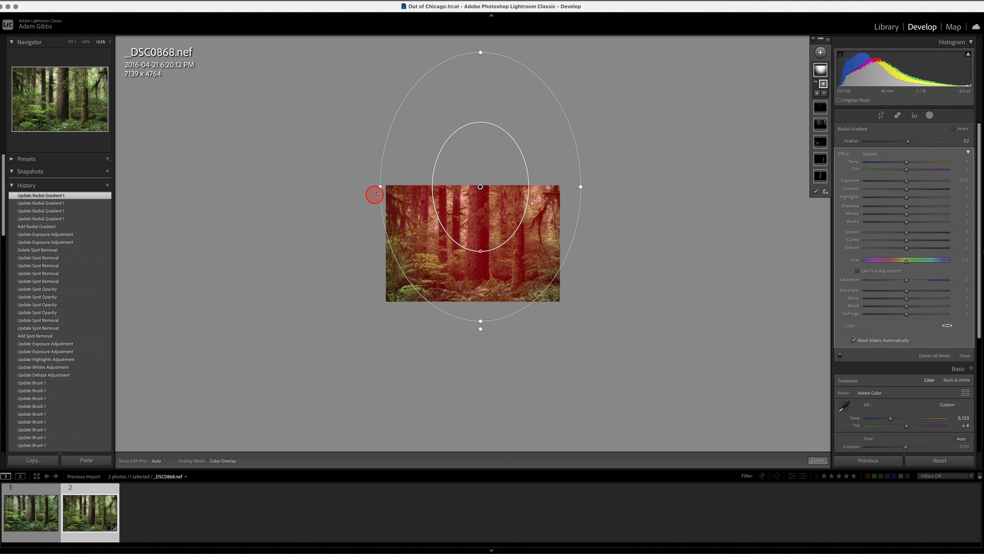
{"action": "left_click_drag", "start_coordinate": [380, 188], "coordinate": [373, 187]}
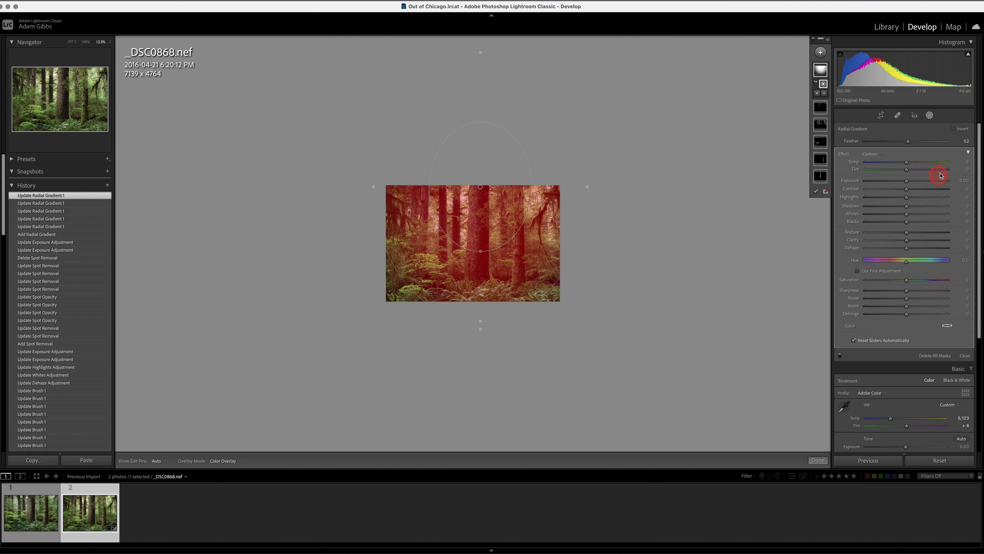
Step: Invert the radial gradient, slightly lower its Exposure, and fit the photo in view
{"action": "left_click", "coordinate": [954, 129]}
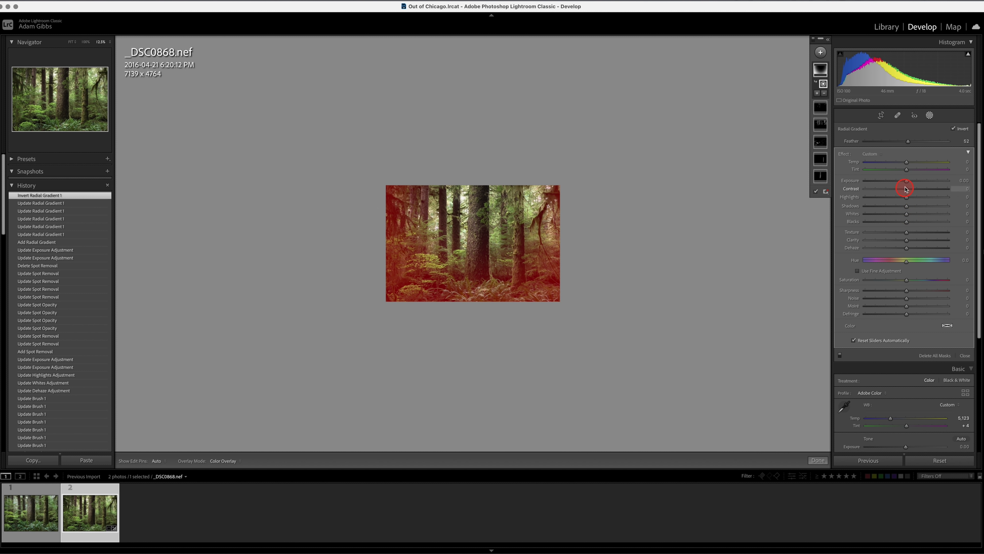
{"action": "left_click_drag", "start_coordinate": [907, 183], "coordinate": [905, 184]}
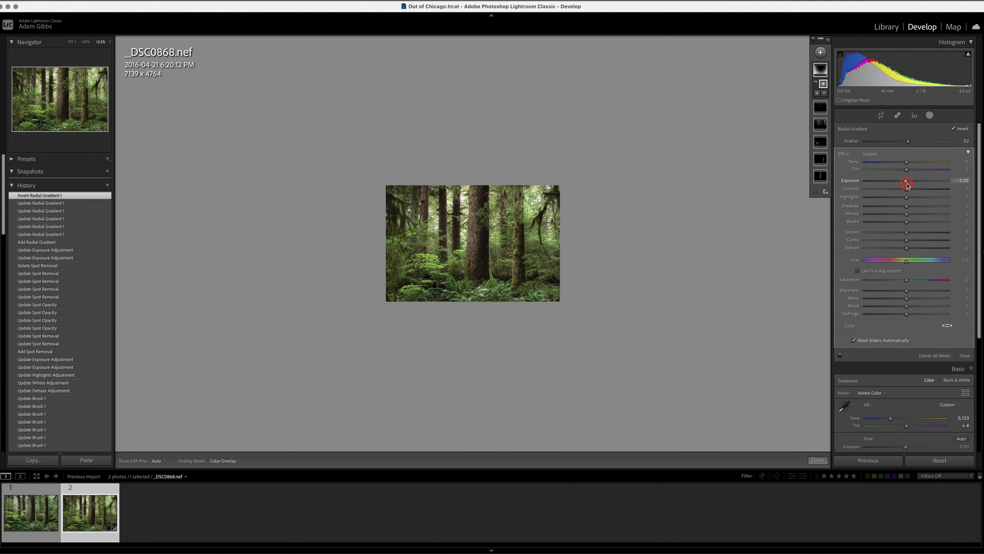
{"action": "left_click_drag", "start_coordinate": [903, 186], "coordinate": [905, 186]}
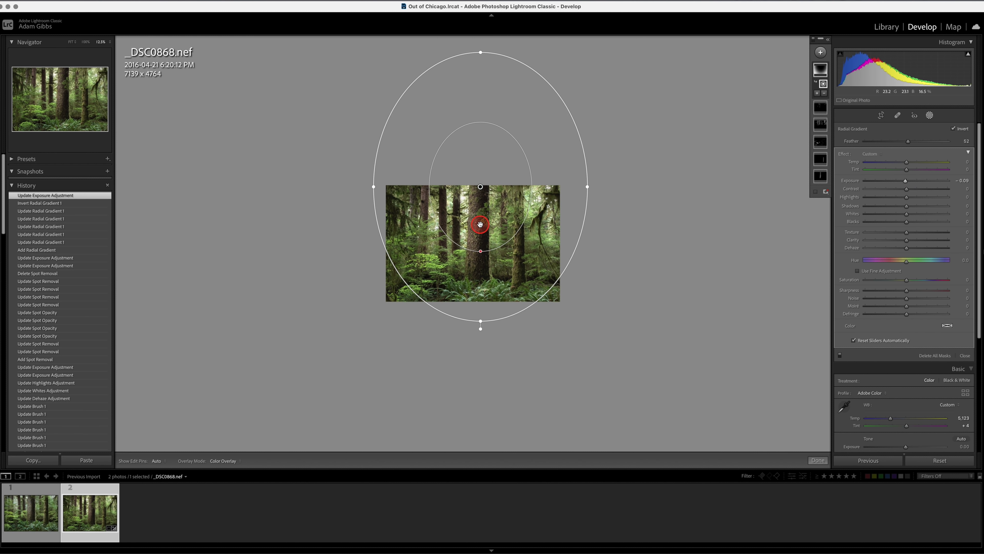
{"action": "left_click", "coordinate": [71, 43]}
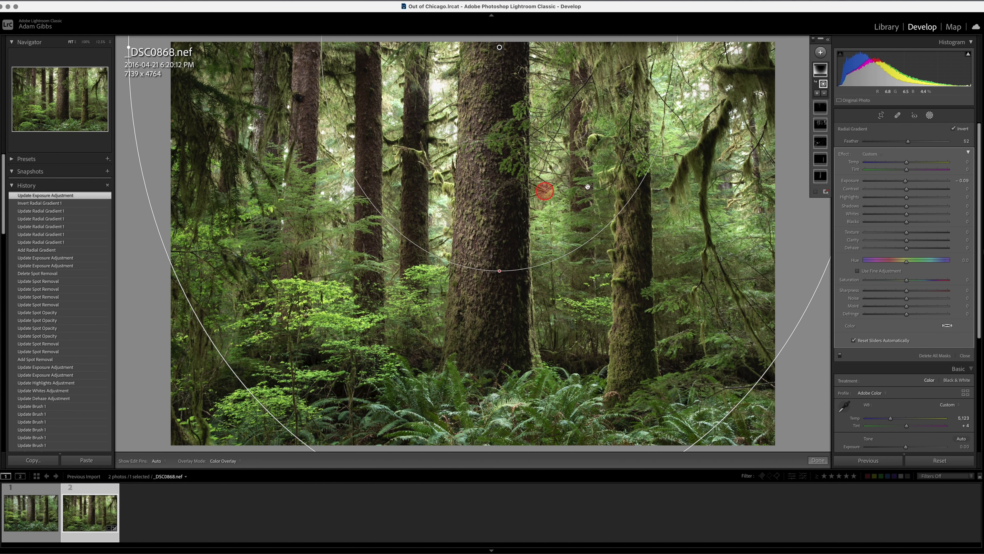
{"action": "left_click", "coordinate": [886, 129]}
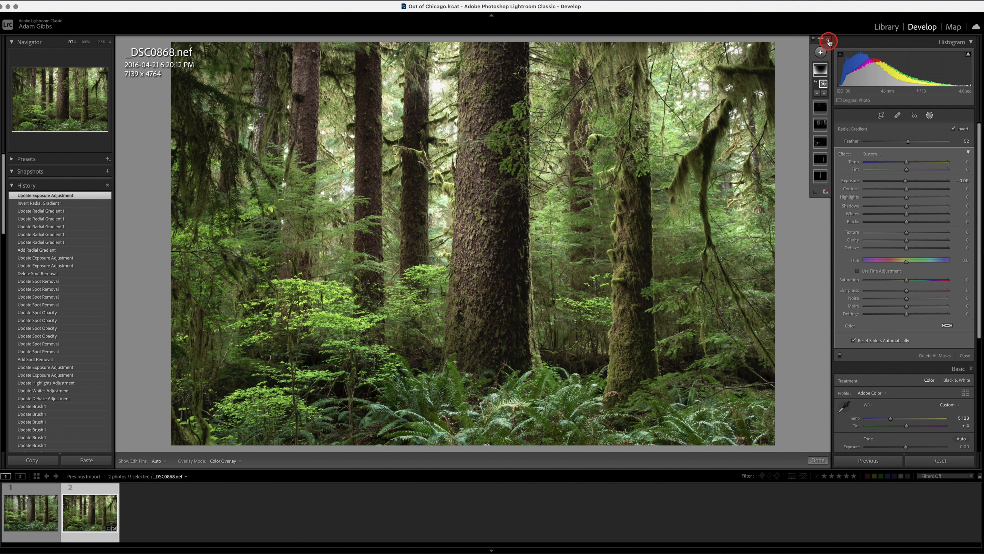
Step: Close the radial gradient mask settings and toggle Before/After to compare with the original
{"action": "left_click", "coordinate": [932, 116]}
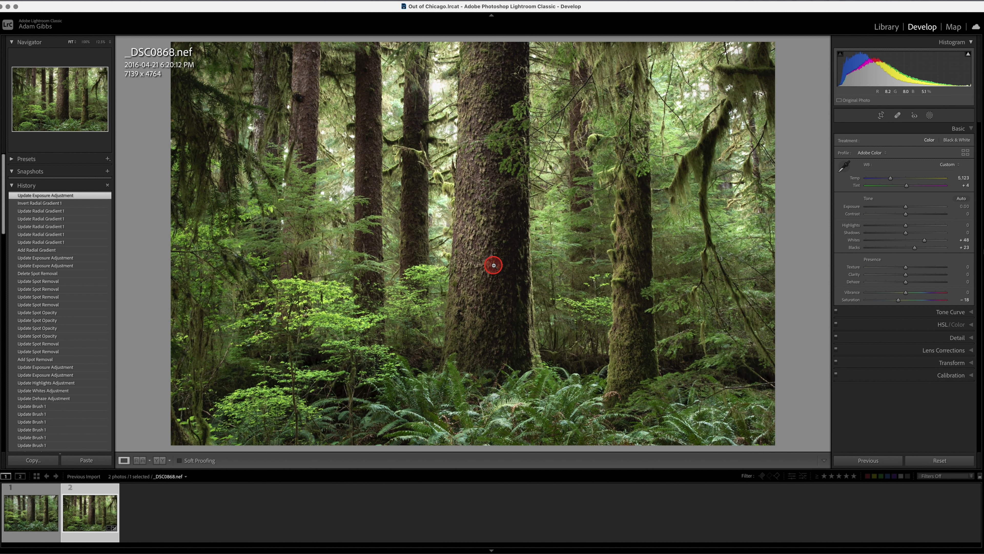
{"action": "key", "text": "backslash"}
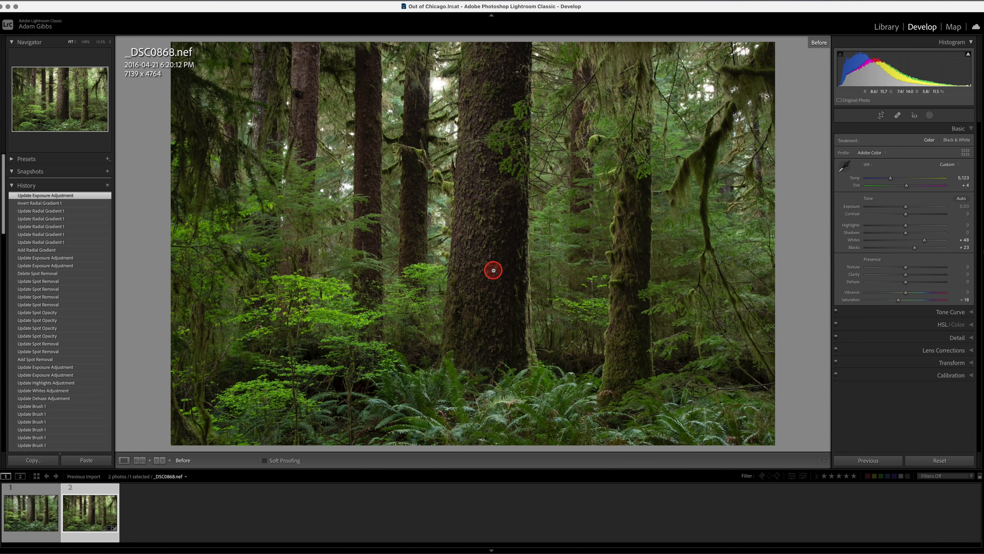
{"action": "key", "text": "backslash"}
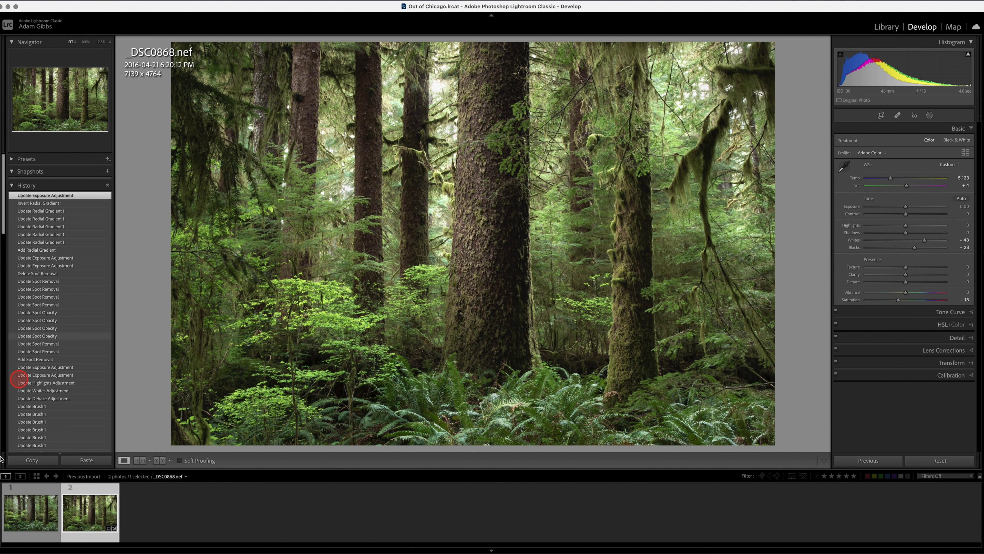
Step: Compare _DSC0868.nef against the finished _DSC0867-Edit.tif in the filmstrip, ending on _DSC0868.nef
{"action": "left_click", "coordinate": [42, 500]}
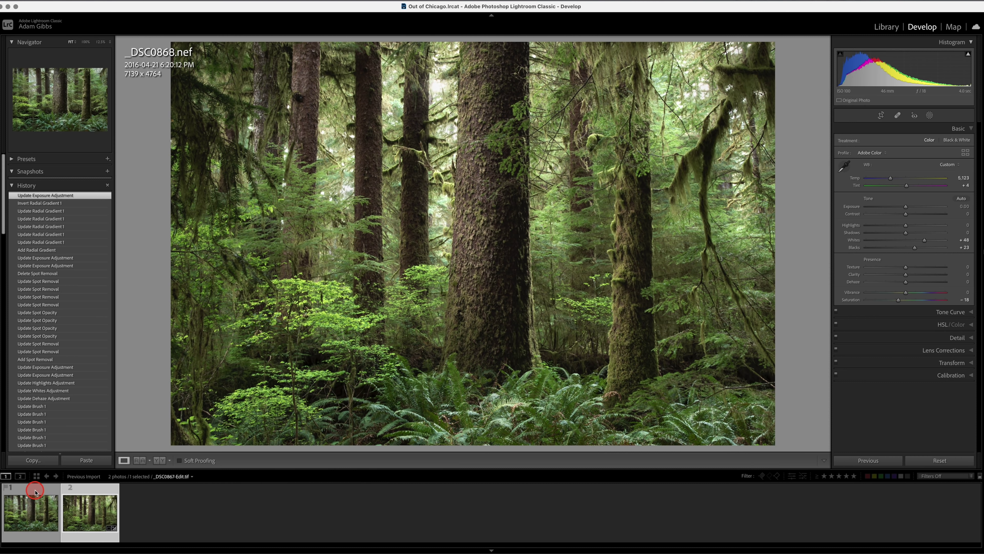
{"action": "left_click", "coordinate": [35, 491]}
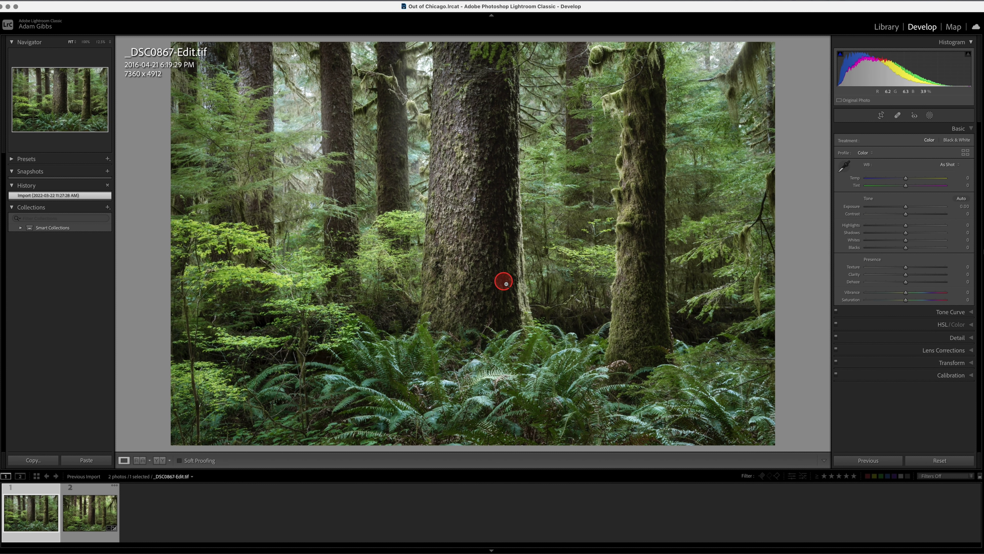
{"action": "left_click", "coordinate": [97, 491]}
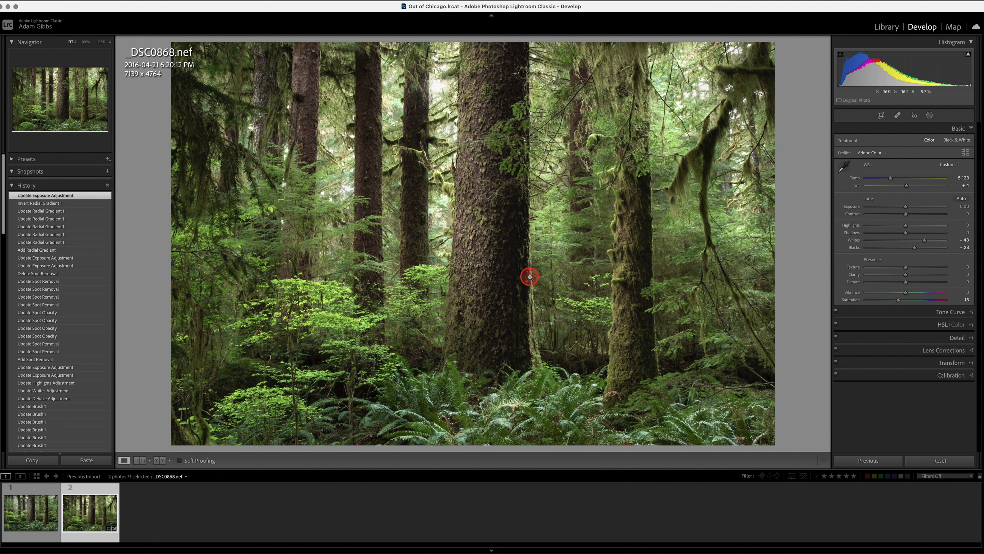
{"action": "left_click", "coordinate": [37, 492]}
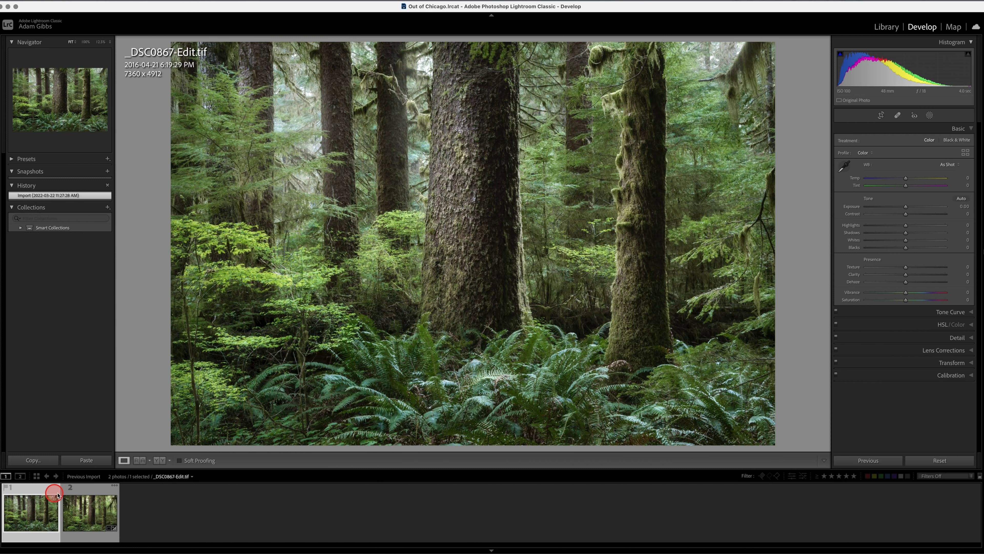
{"action": "left_click", "coordinate": [87, 492]}
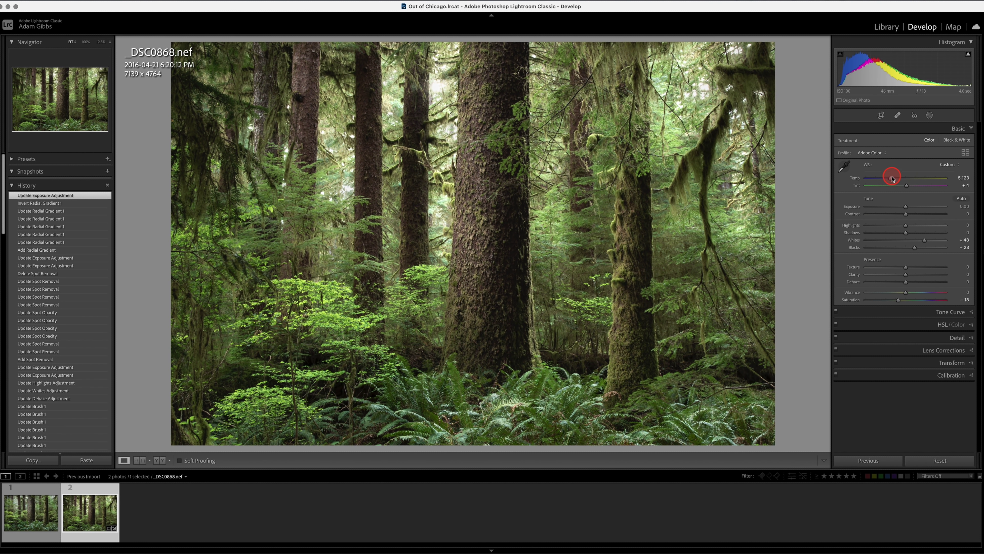
{"action": "left_click_drag", "start_coordinate": [888, 180], "coordinate": [886, 180]}
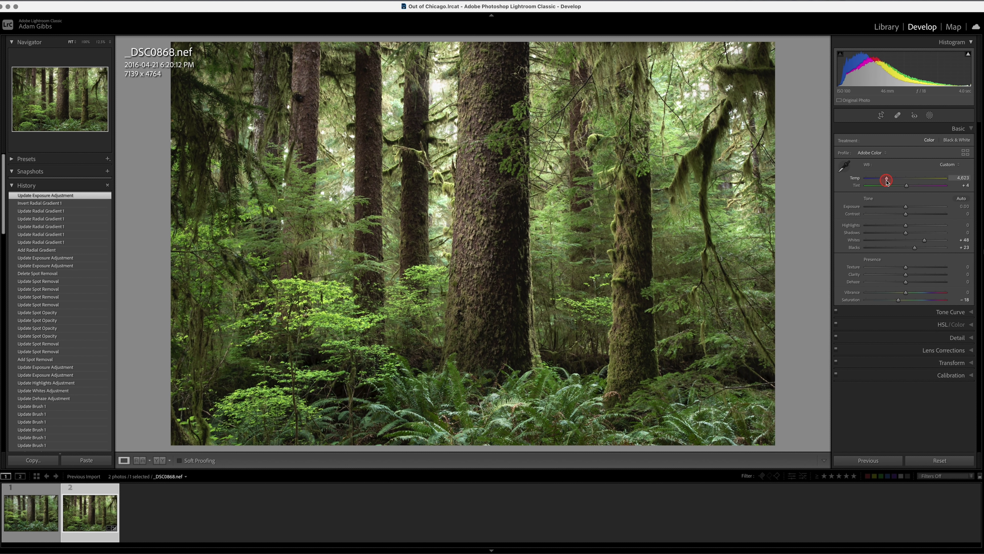